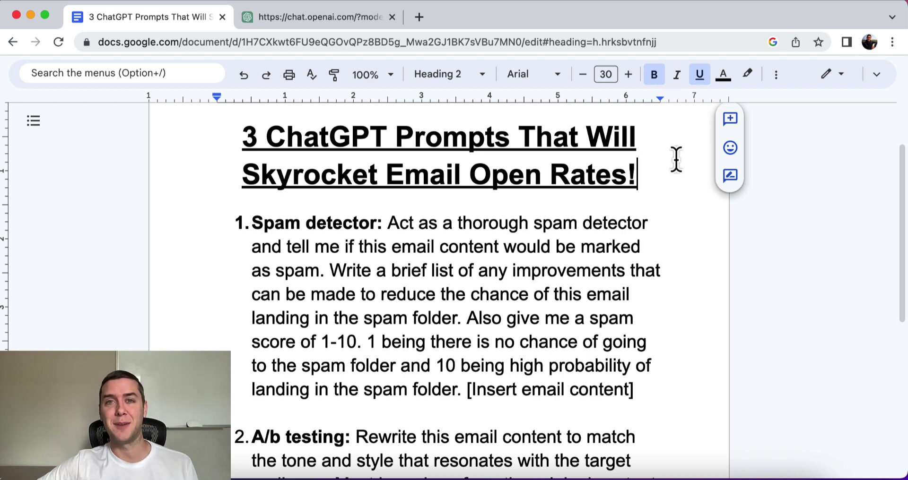
- Copy the Spam detector prompt, without its [Insert email content] placeholder, from the document into the ChatGPT message field
left_click_drag(386, 220, 665, 403)
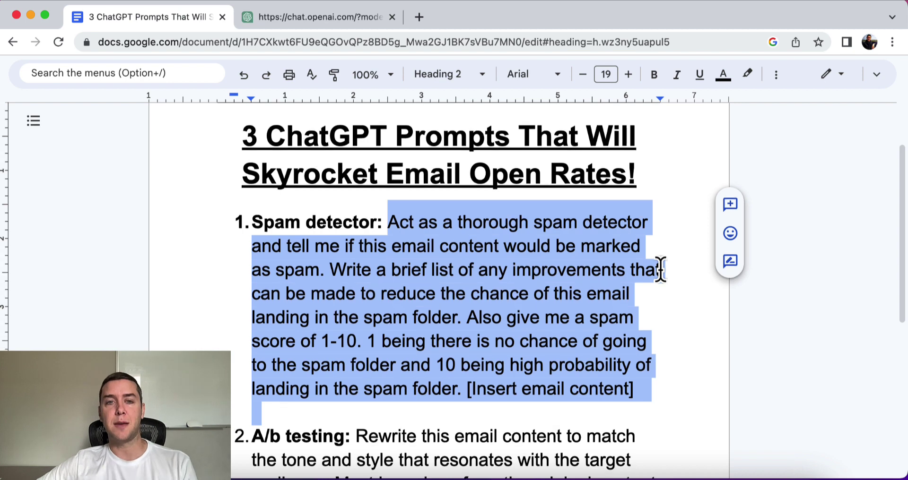
scroll(660, 269, "down", 1)
scroll(660, 269, "up", 1)
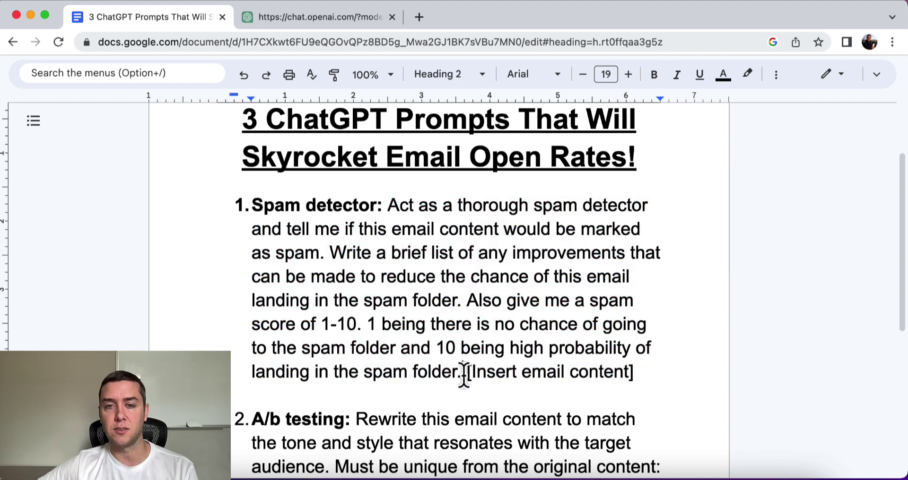
left_click_drag(463, 372, 392, 210)
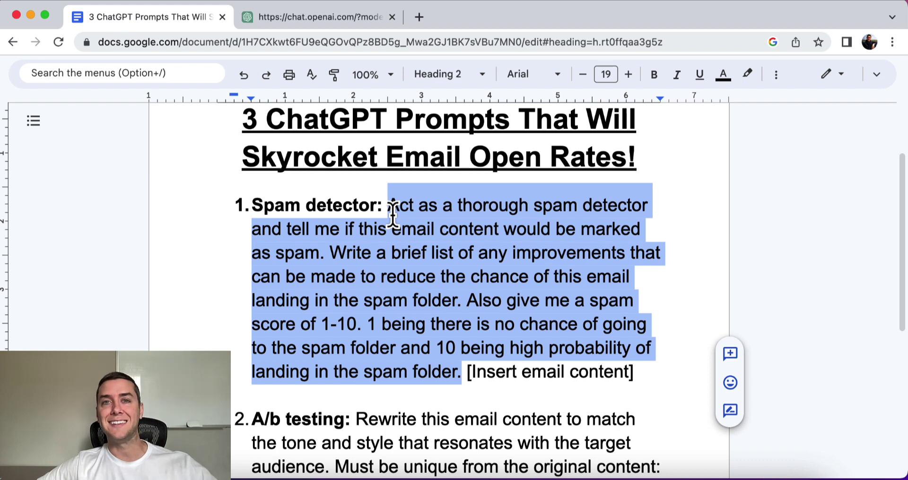
left_click(284, 17)
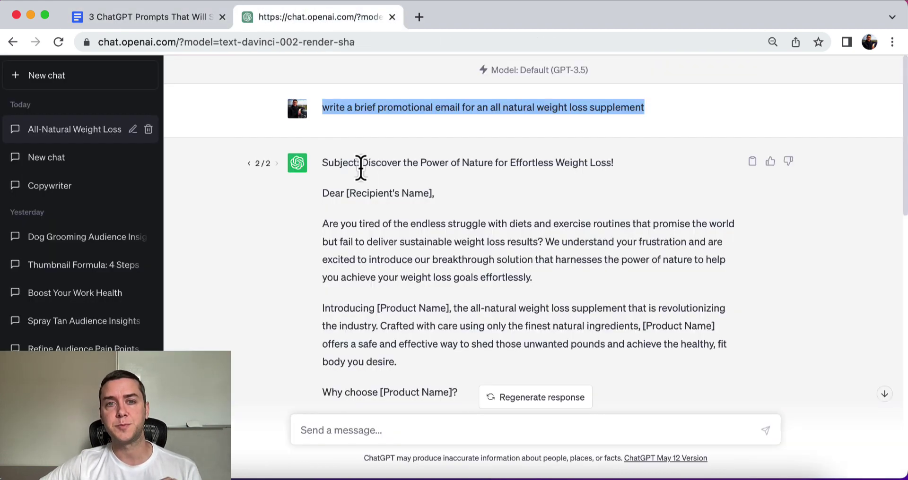
scroll(377, 146, "down", 1)
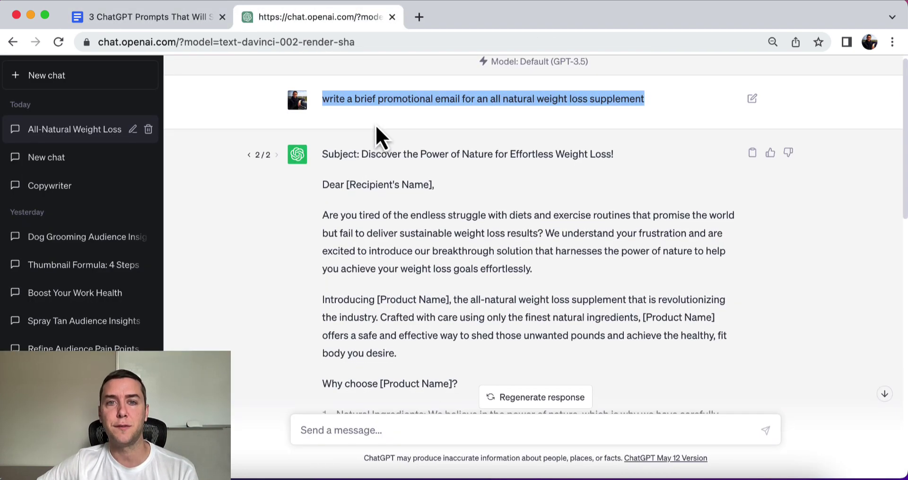
scroll(383, 117, "down", 1)
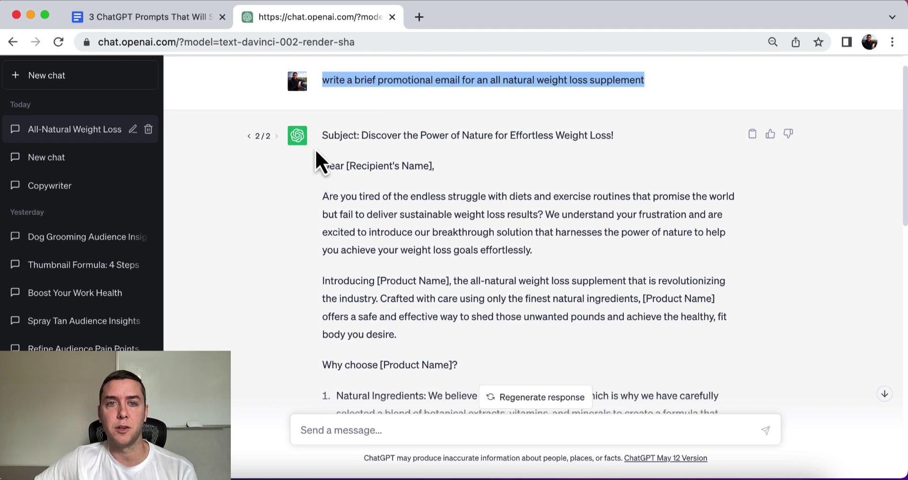
left_click(208, 18)
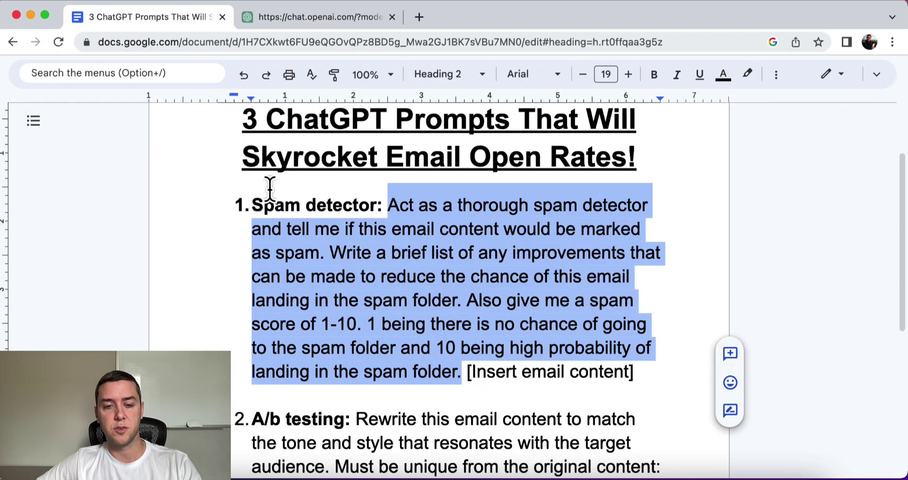
left_click(321, 24)
left_click(371, 431)
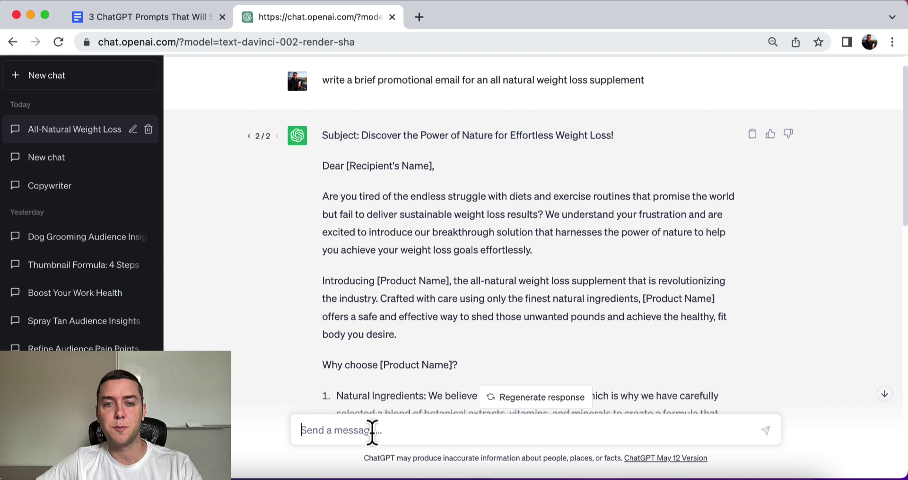
key("super+v")
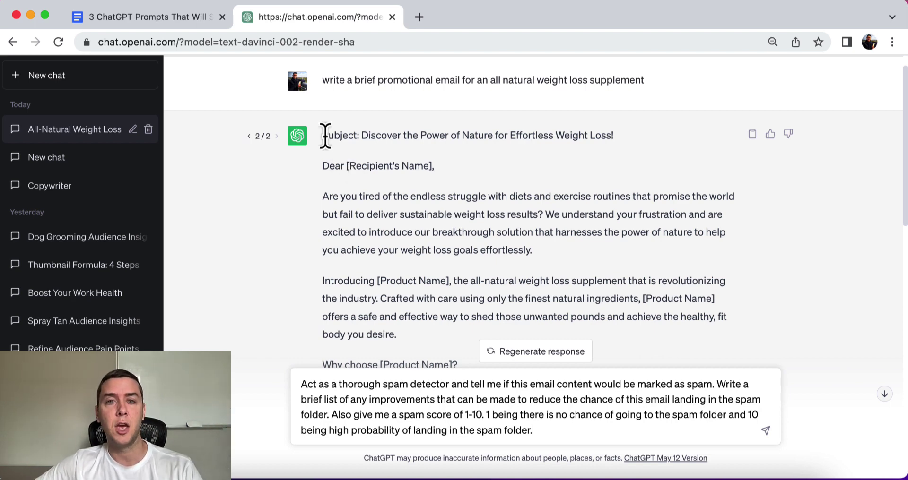
- Copy the full weight loss supplement email from ChatGPT's response, add it below the spam detector prompt after a blank line, and send the message
left_click_drag(323, 135, 543, 276)
scroll(405, 196, "down", 10)
scroll(507, 198, "down", 3)
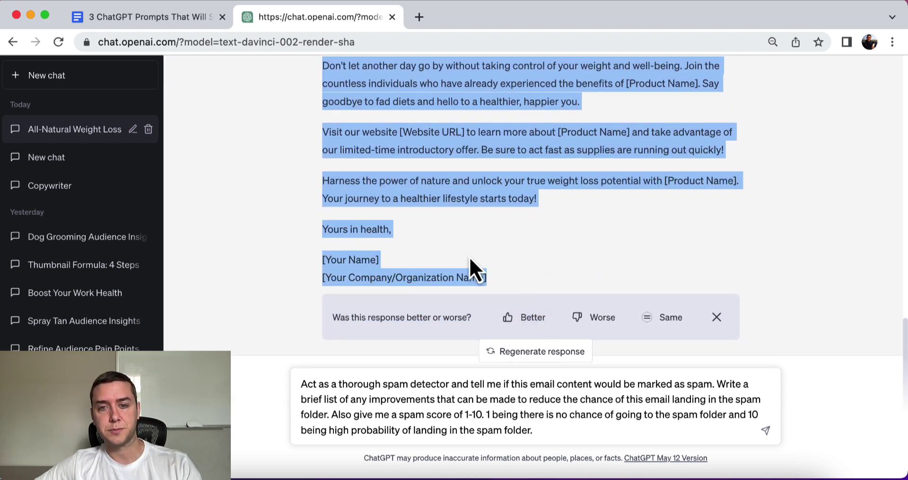
left_click(559, 423)
key("shift+Return")
key("shift+Return")
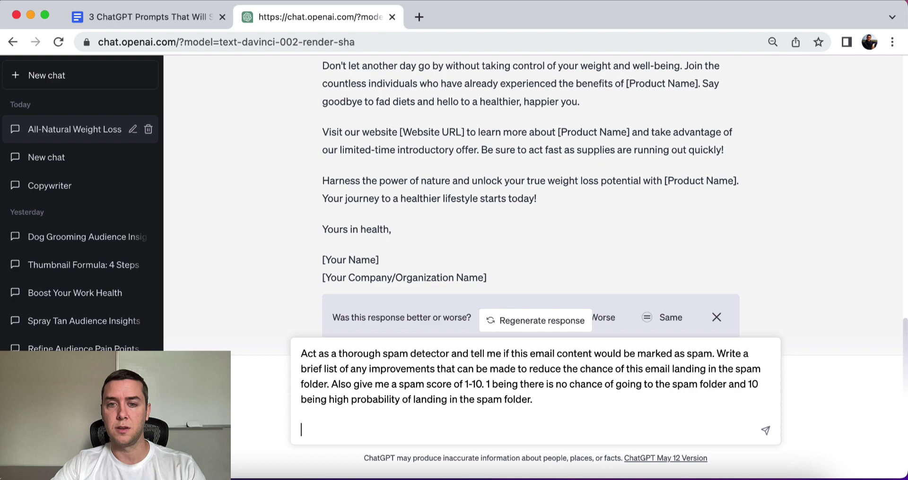
key("super+v")
key("Return")
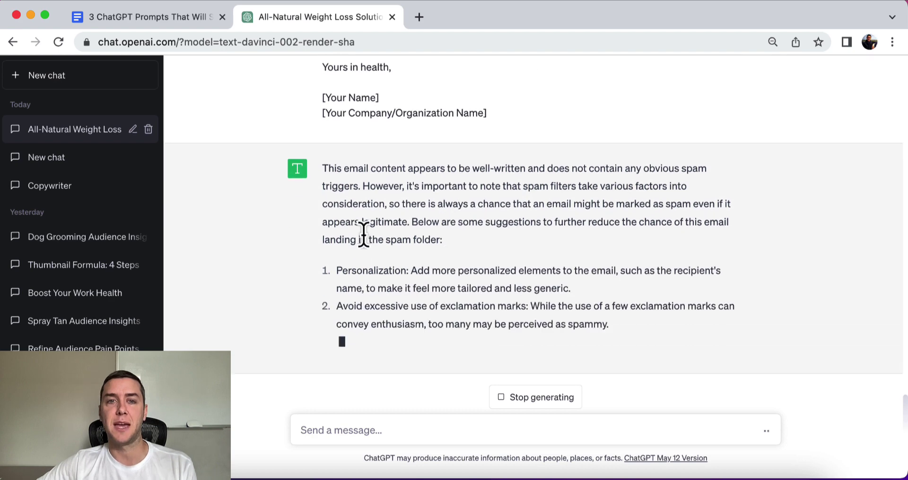
- Read the opening assessment of the email in ChatGPT's spam analysis and the first suggested improvement
scroll(334, 162, "up", 3)
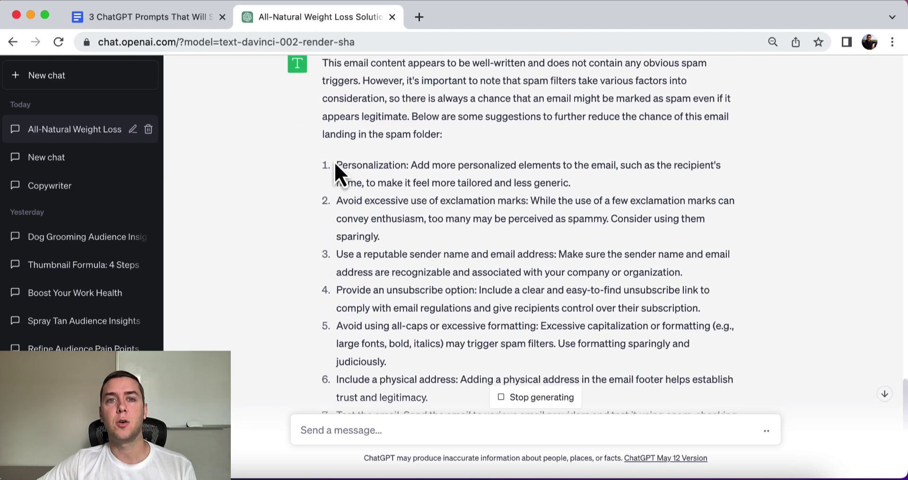
double_click(335, 96)
triple_click(336, 96)
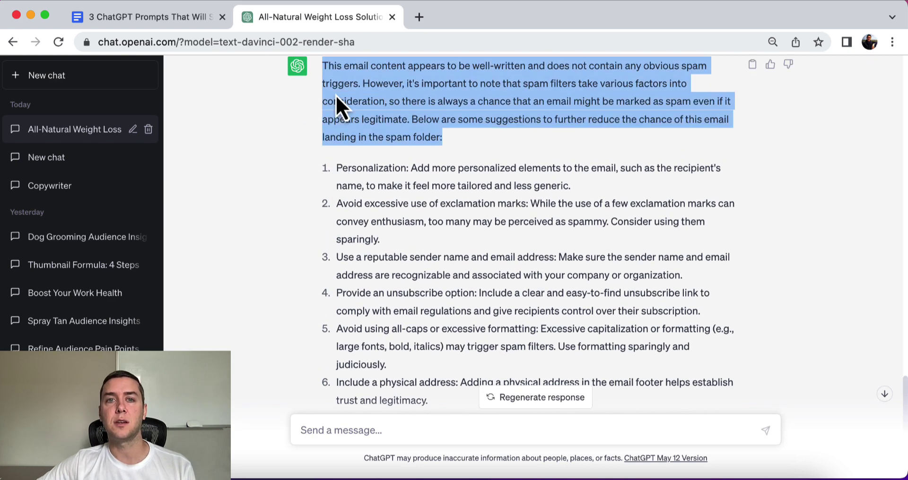
scroll(289, 114, "up", 1)
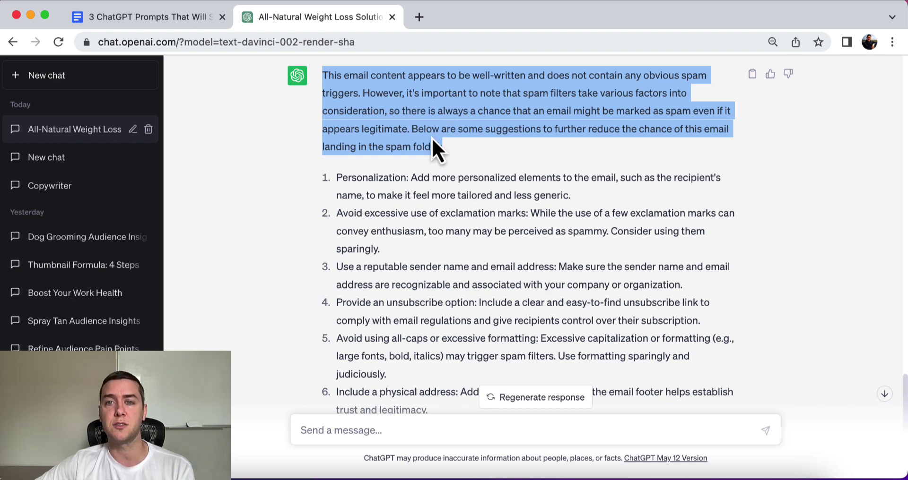
scroll(432, 137, "down", 1)
left_click(347, 160)
double_click(348, 161)
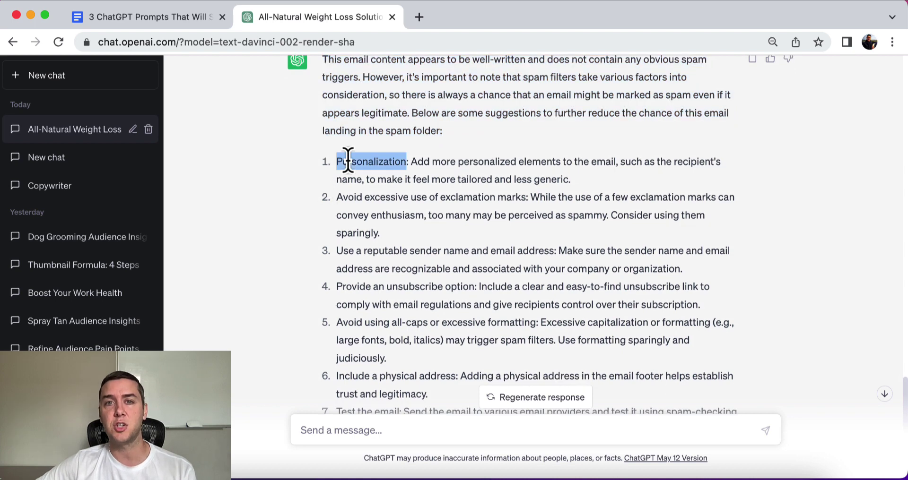
- Go through the remaining suggestions for avoiding the spam folder and the closing paragraph with the spam score
scroll(349, 159, "down", 3)
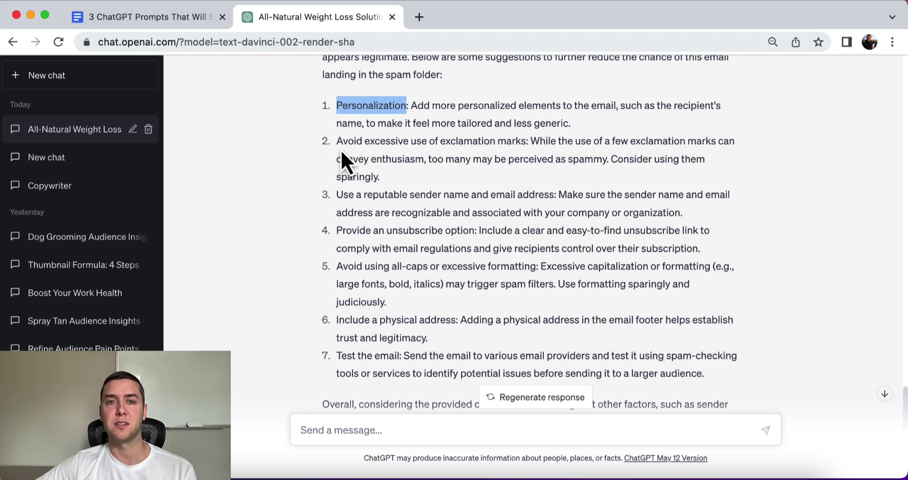
triple_click(343, 142)
left_click_drag(338, 142, 526, 142)
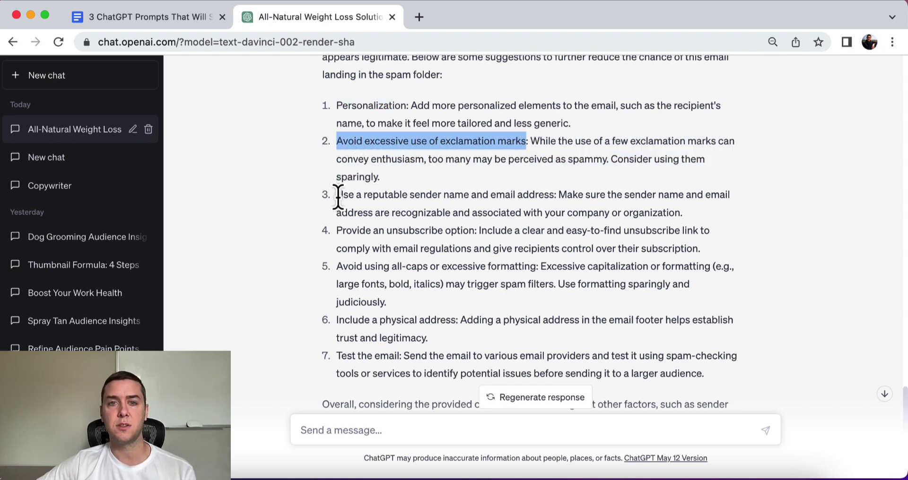
left_click_drag(336, 200, 557, 190)
scroll(557, 190, "down", 1)
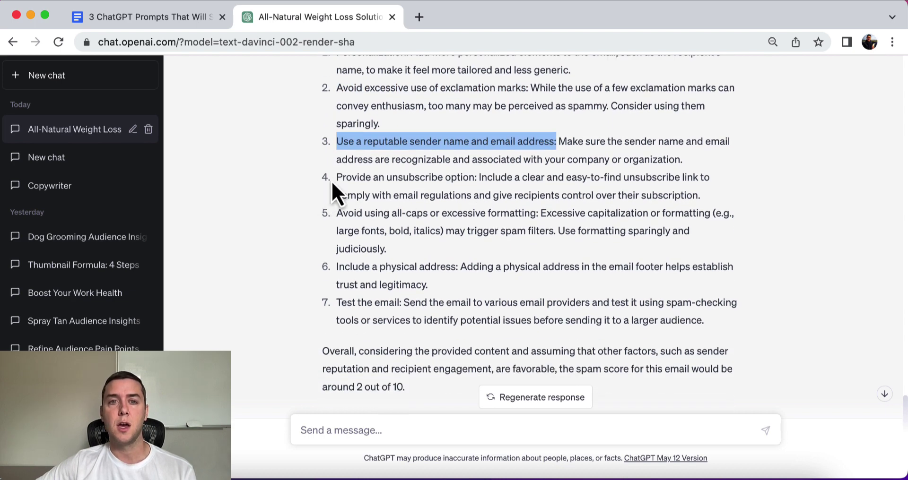
left_click_drag(333, 179, 487, 178)
scroll(402, 208, "down", 1)
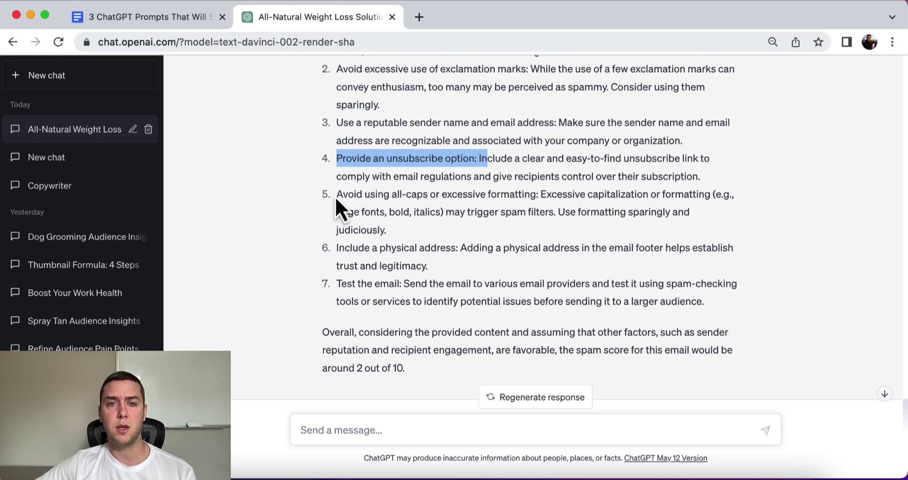
left_click_drag(334, 197, 537, 198)
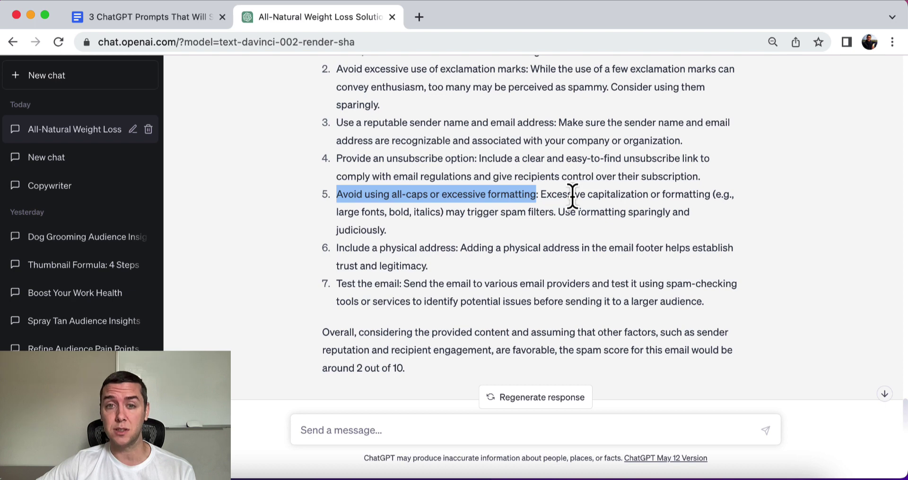
scroll(573, 197, "down", 1)
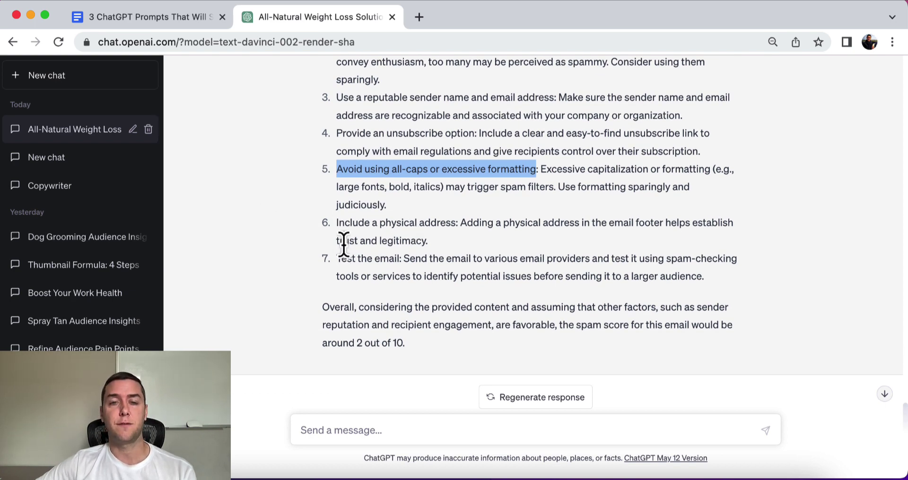
right_click(339, 259)
left_click(377, 285)
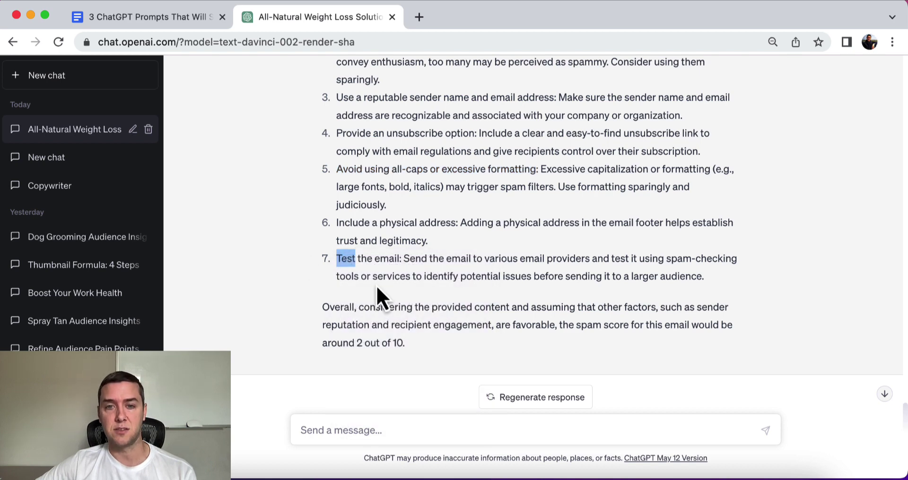
scroll(376, 285, "down", 1)
triple_click(385, 305)
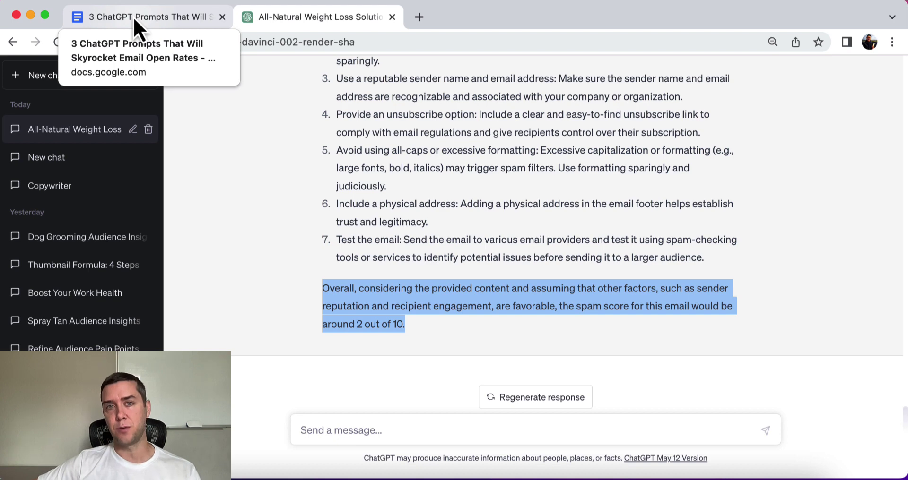
- Switch to the Google Docs document and review the A/b testing prompt
left_click(134, 17)
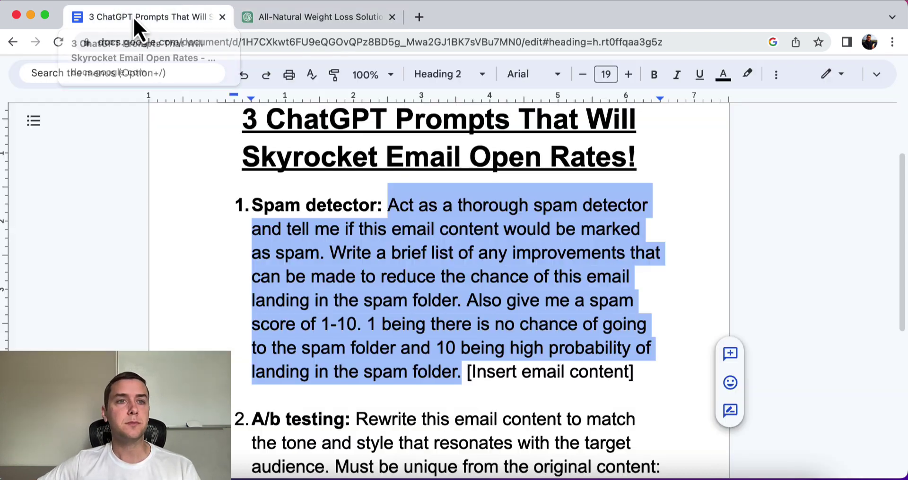
scroll(154, 233, "down", 2)
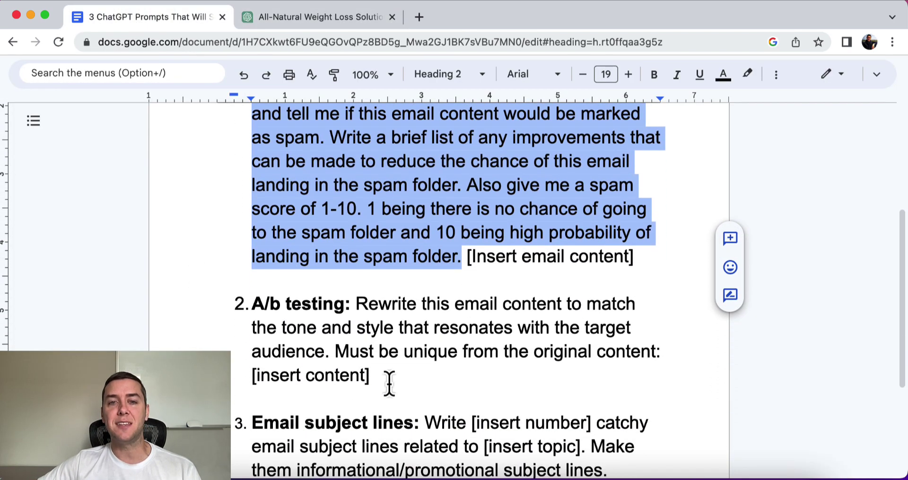
left_click_drag(389, 381, 352, 307)
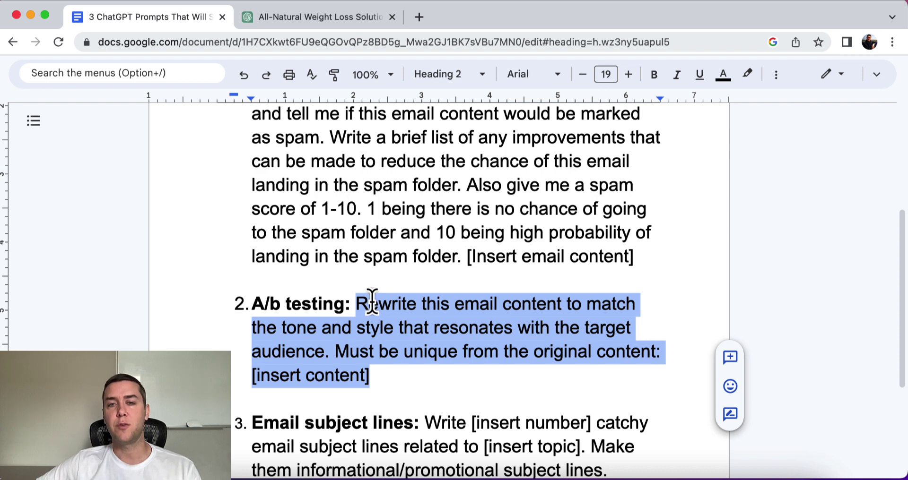
scroll(381, 280, "down", 2)
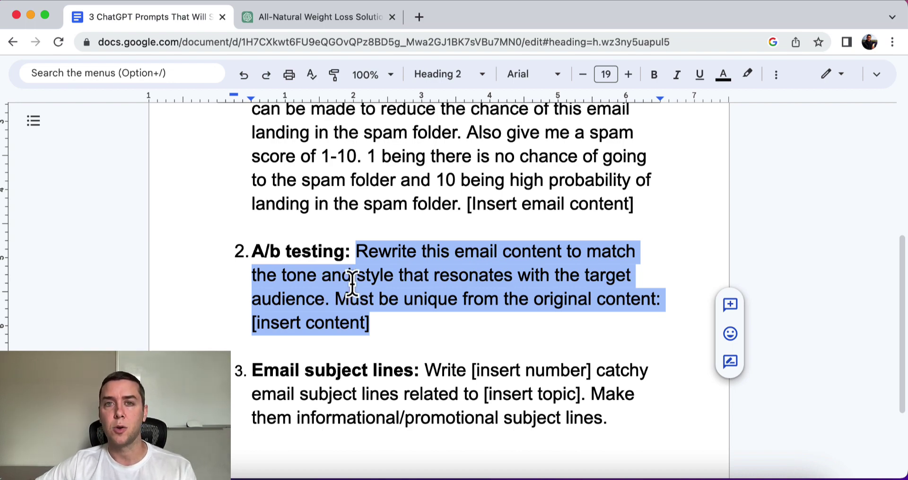
- Copy the full promotional email from ChatGPT's first response and paste it into the message field
left_click(276, 24)
scroll(305, 171, "up", 10)
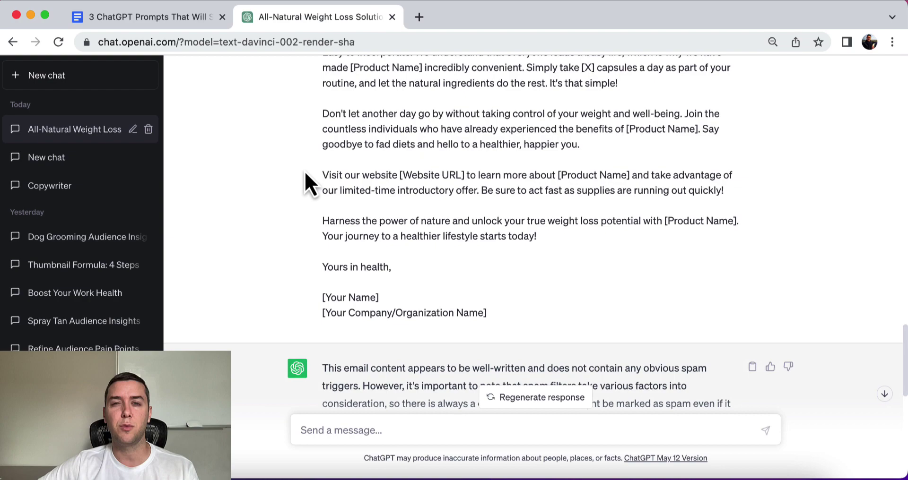
scroll(304, 171, "up", 10)
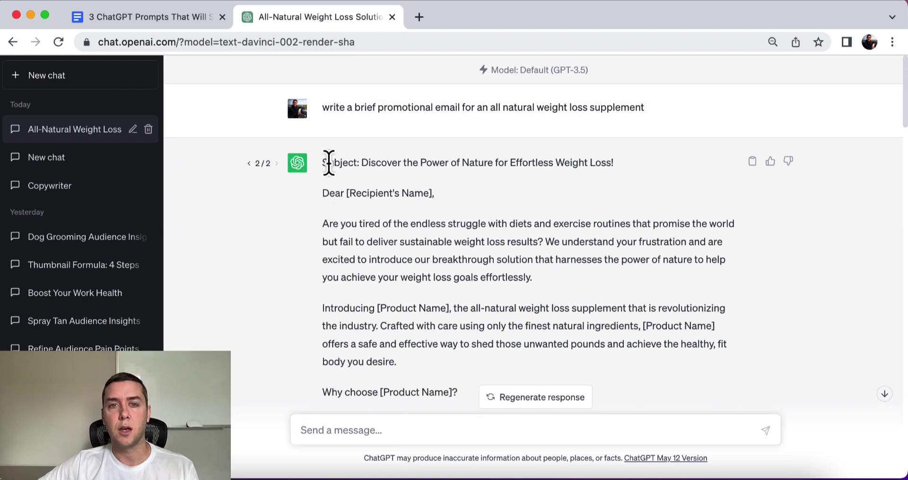
mouse_move(323, 162)
left_mouse_down()
mouse_move(416, 205)
mouse_move(480, 211)
mouse_move(537, 310)
left_mouse_up()
scroll(419, 203, "down", 7)
scroll(419, 204, "down", 7)
scroll(434, 216, "down", 10)
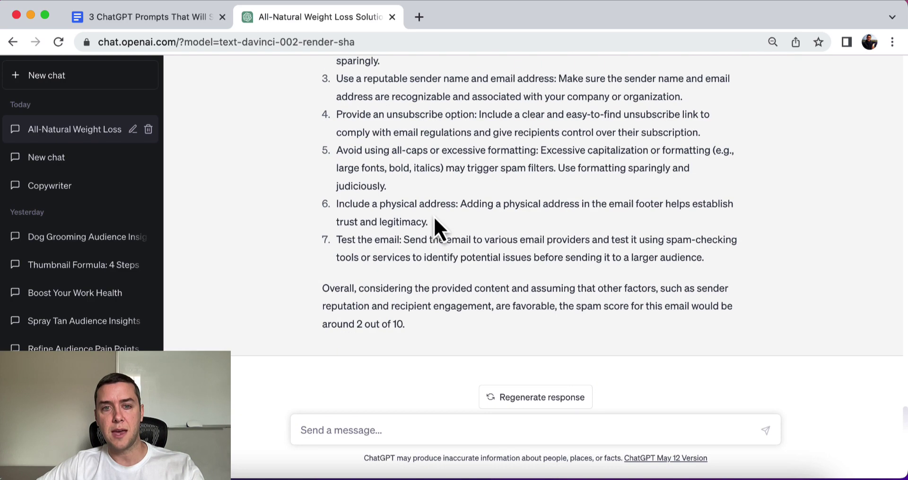
key("super+v")
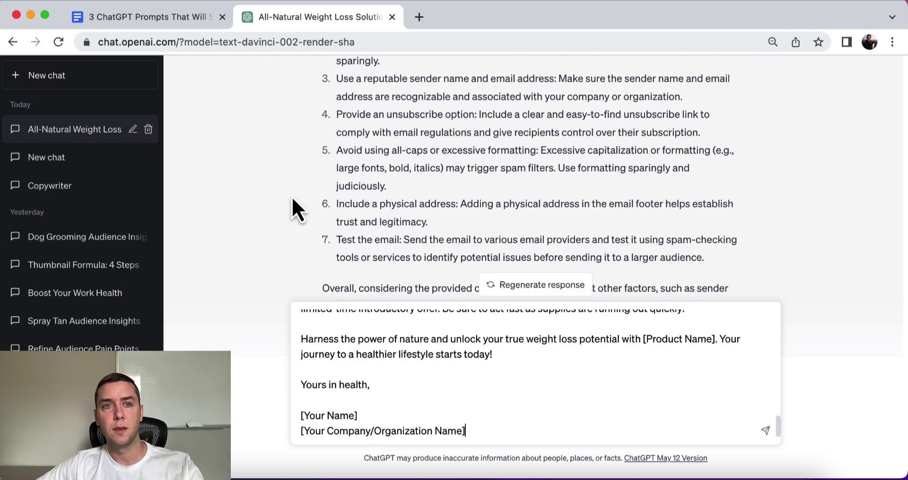
- Switch to the Google Docs document and copy the A/b testing prompt text without its [insert content] placeholder
left_click(143, 19)
left_click(369, 249)
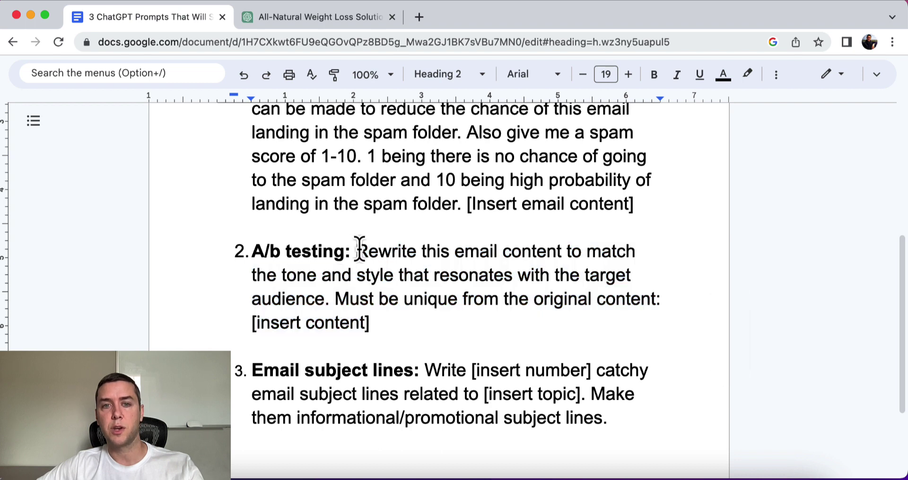
left_click_drag(355, 251, 664, 303)
key("super+c")
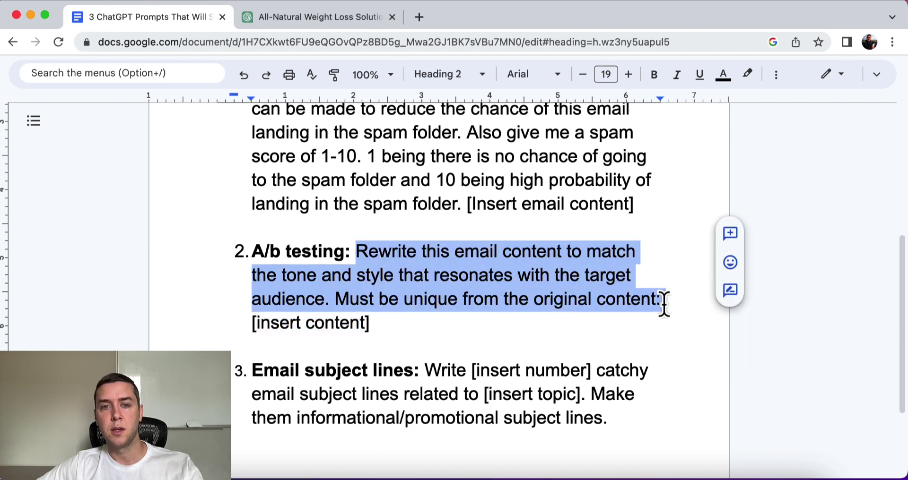
- Back in ChatGPT, insert the copied rewrite prompt above the email's subject line, separated by a blank line, and send the message
left_click(335, 14)
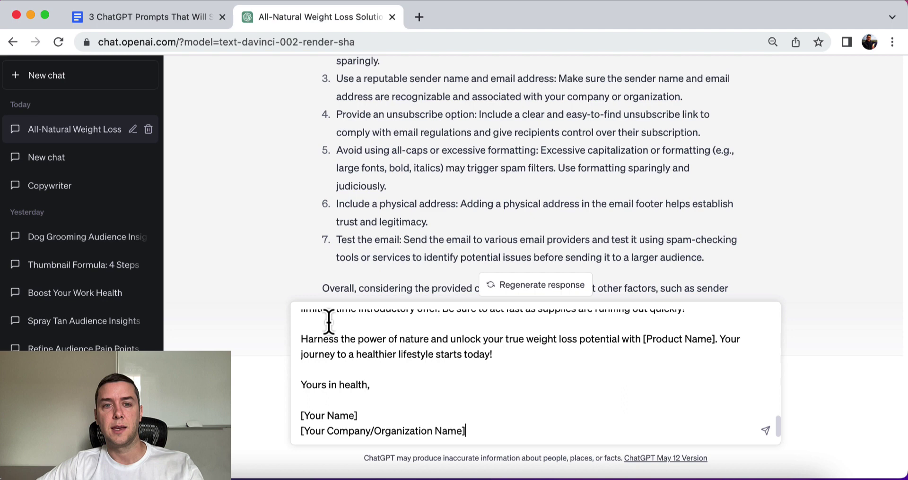
scroll(328, 322, "up", 10)
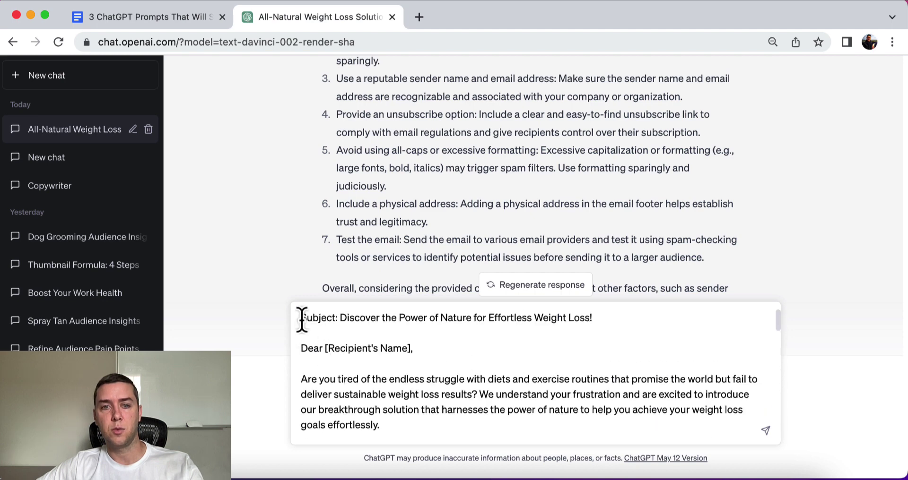
left_click(301, 319)
key("super+v")
key("shift+Return")
key("shift+Return")
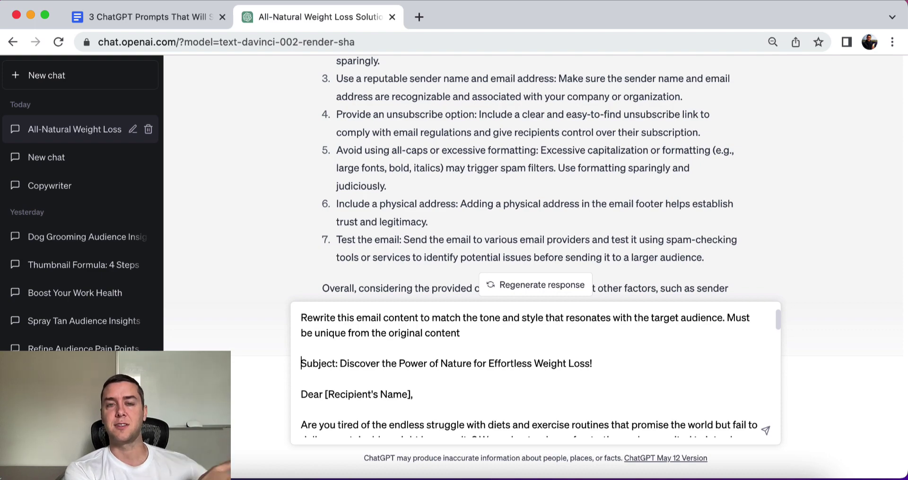
key("Return")
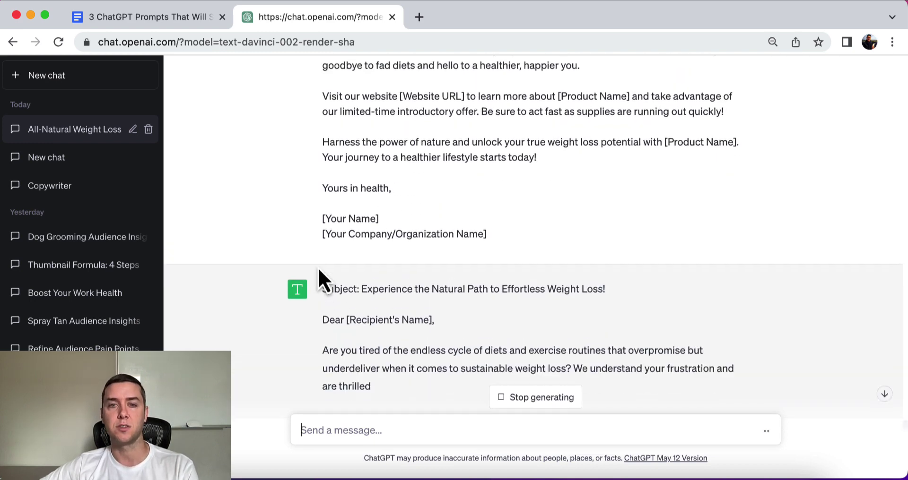
- Compare the rewritten email's subject line with the subject line of the original email in the sent message
triple_click(371, 292)
scroll(376, 291, "up", 5)
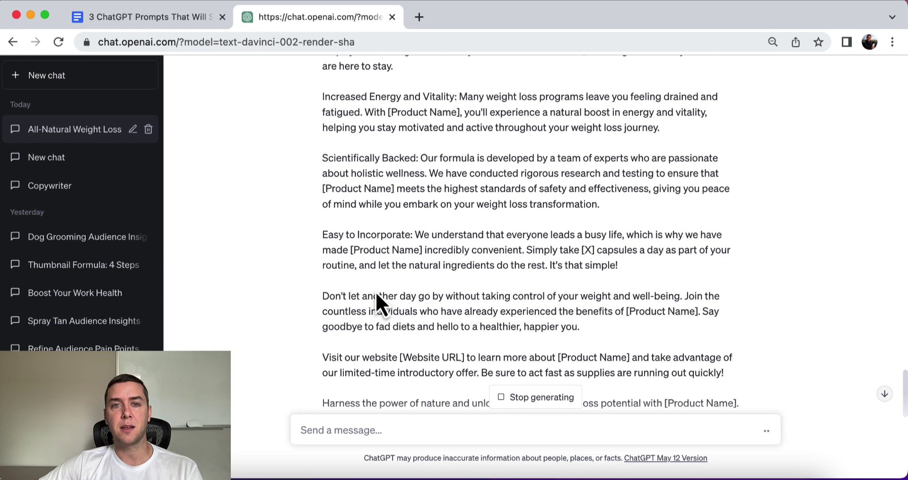
scroll(375, 291, "down", 5)
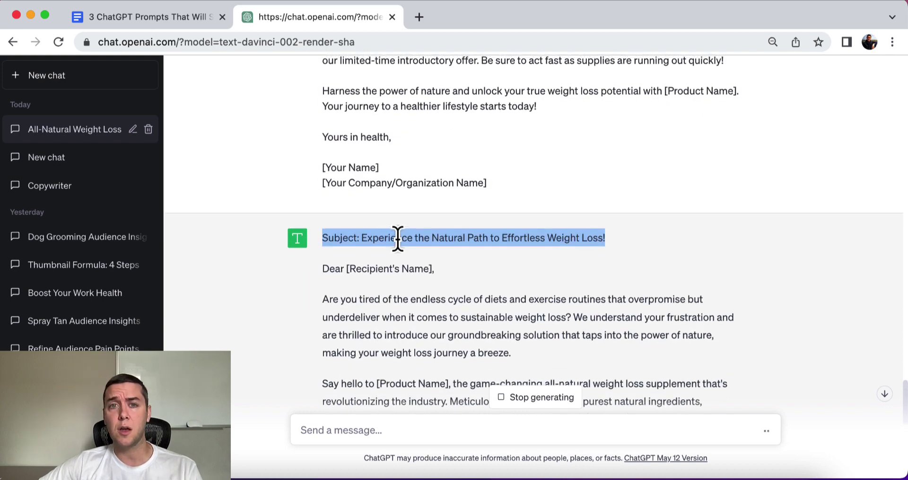
scroll(398, 239, "up", 15)
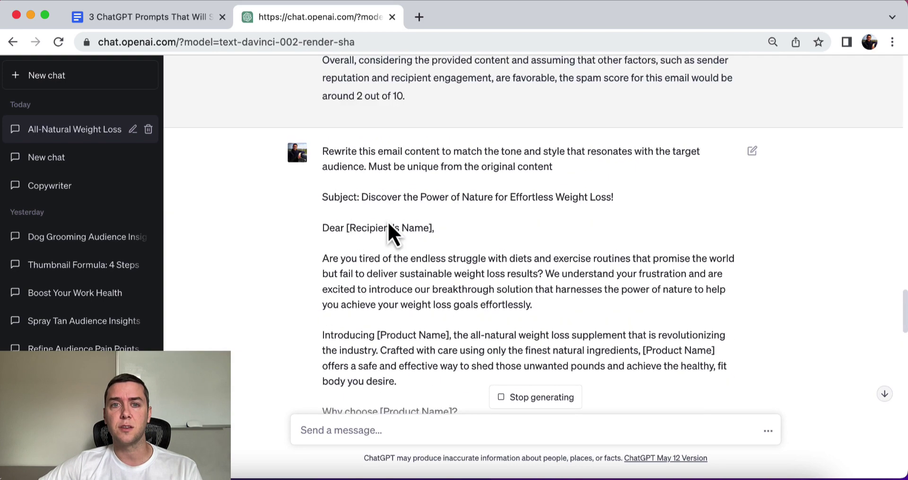
triple_click(395, 198)
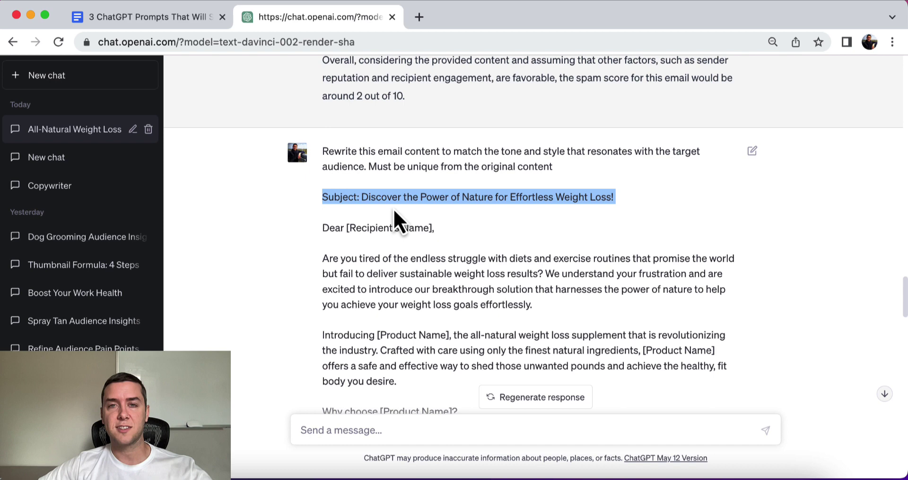
- Compare the opening paragraphs of the original and rewritten emails and check the spam score at the end of the rewrite
scroll(393, 209, "down", 1)
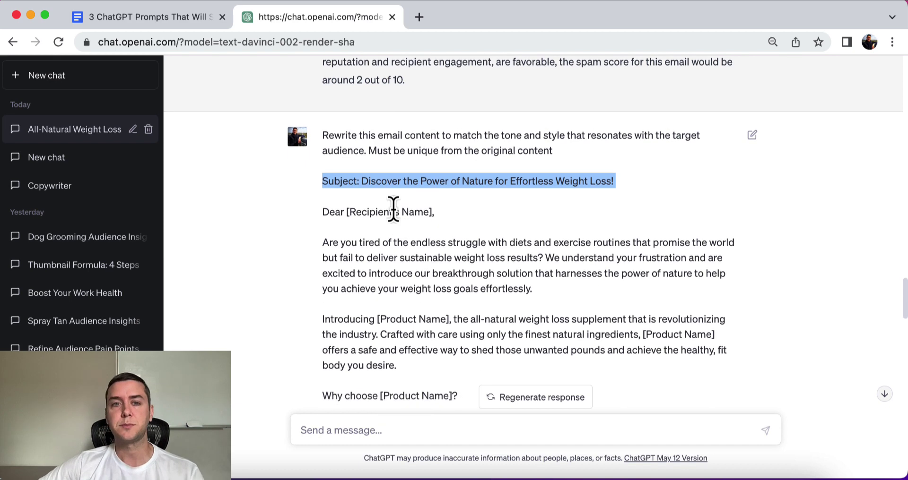
triple_click(391, 268)
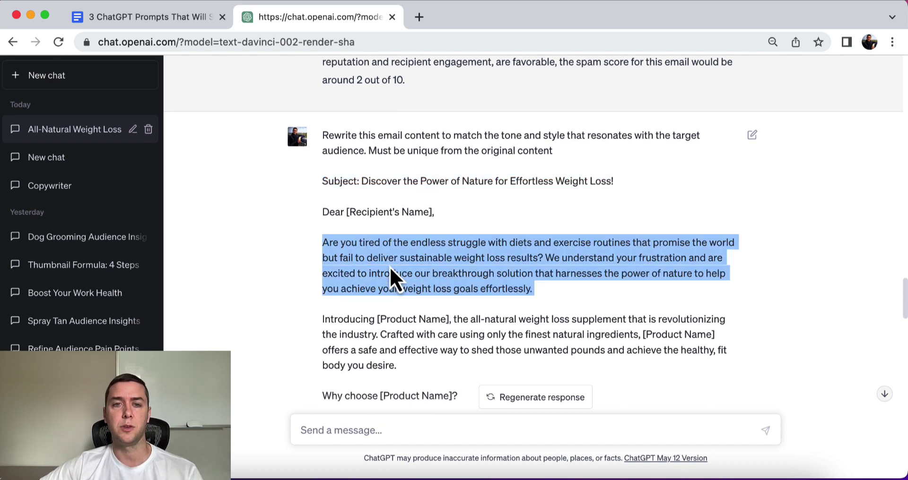
scroll(301, 230, "down", 2)
scroll(302, 231, "down", 1)
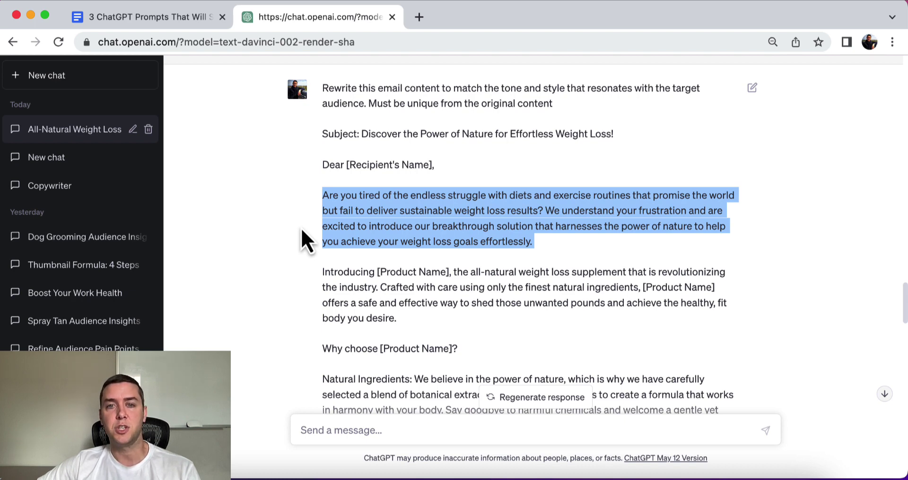
scroll(301, 228, "down", 15)
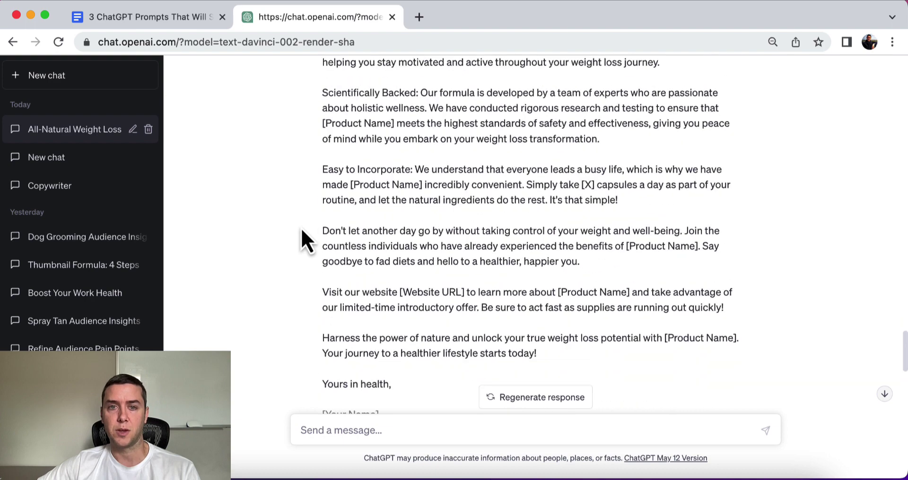
scroll(300, 227, "down", 5)
triple_click(377, 217)
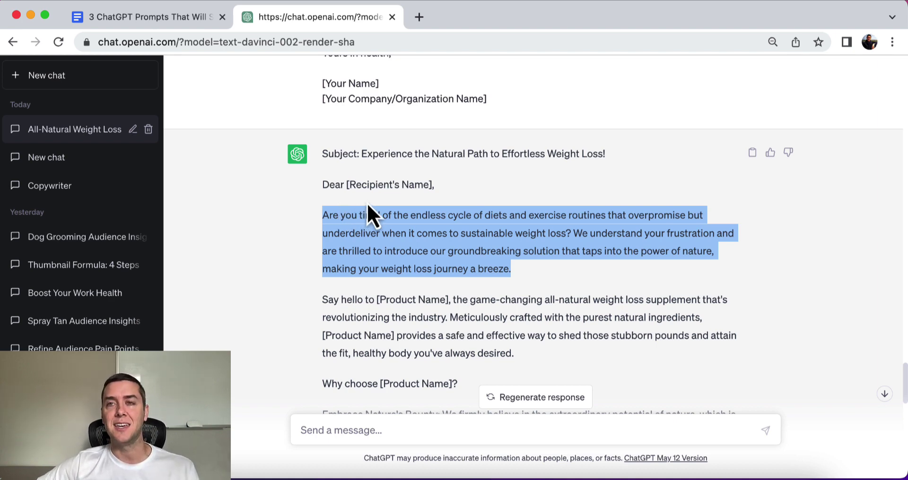
scroll(367, 203, "down", 10)
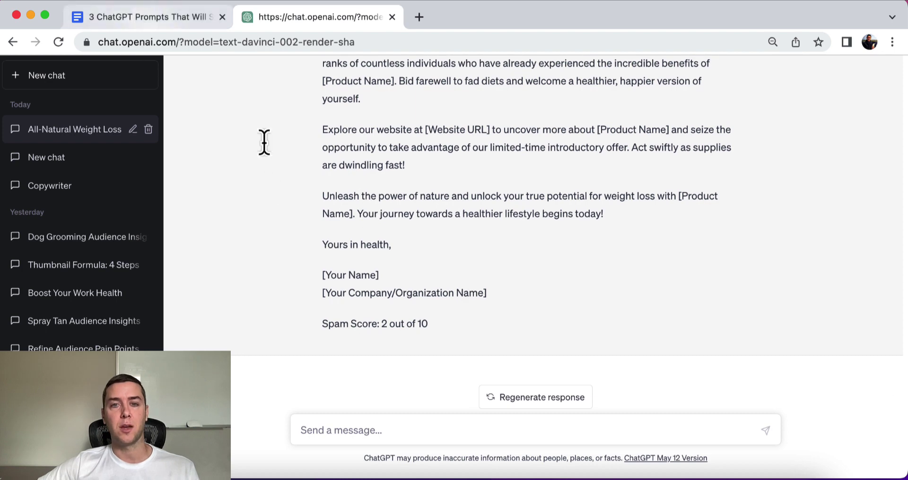
left_click_drag(429, 325, 350, 326)
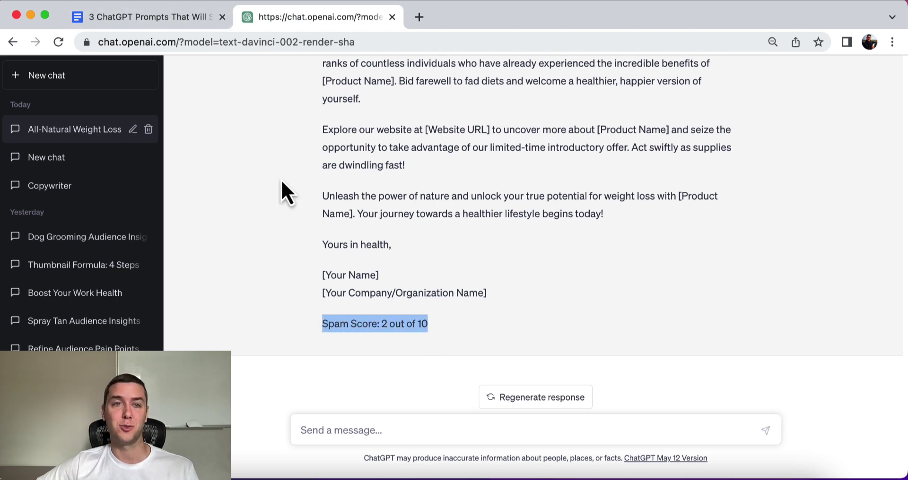
- Switch to the Google Docs document and review the Email subject lines prompt
left_click(163, 19)
scroll(314, 223, "down", 2)
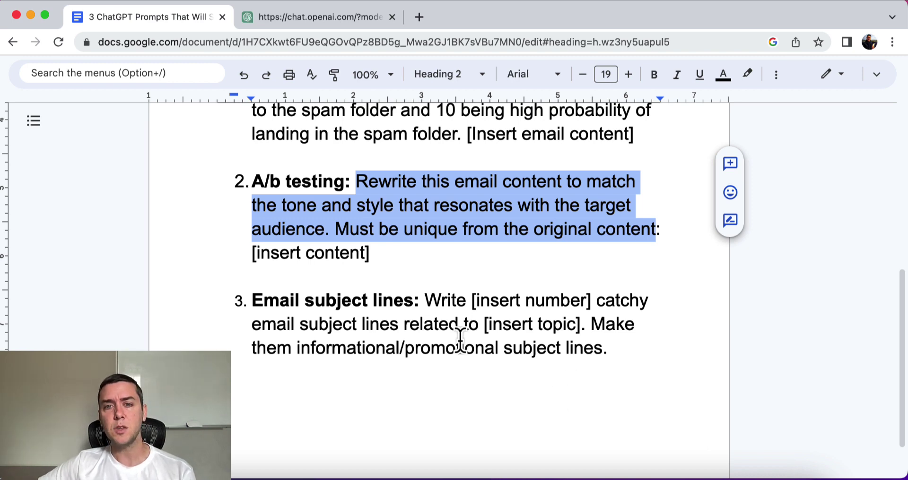
left_click(431, 300)
left_click_drag(430, 301, 602, 353)
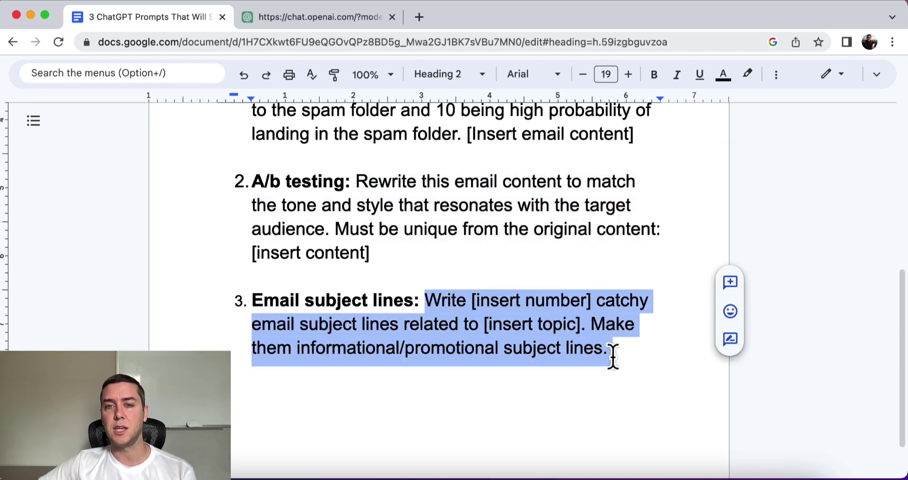
scroll(535, 312, "down", 1)
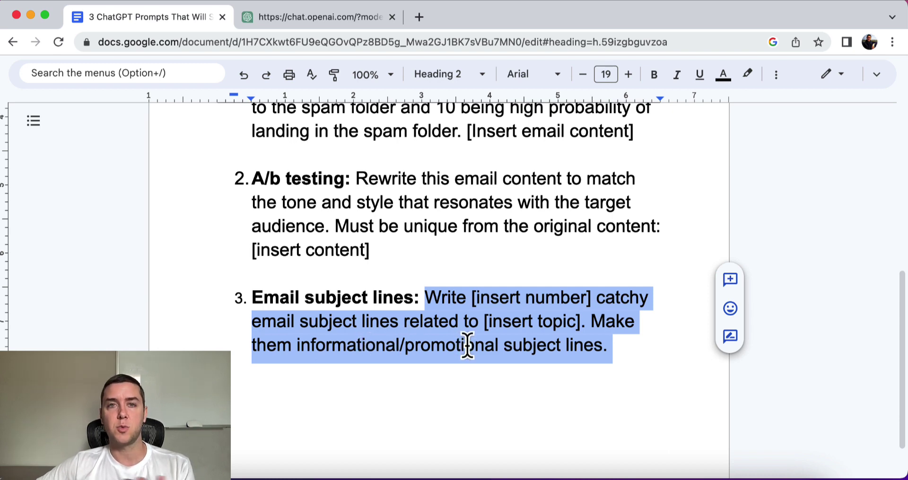
left_click(502, 348)
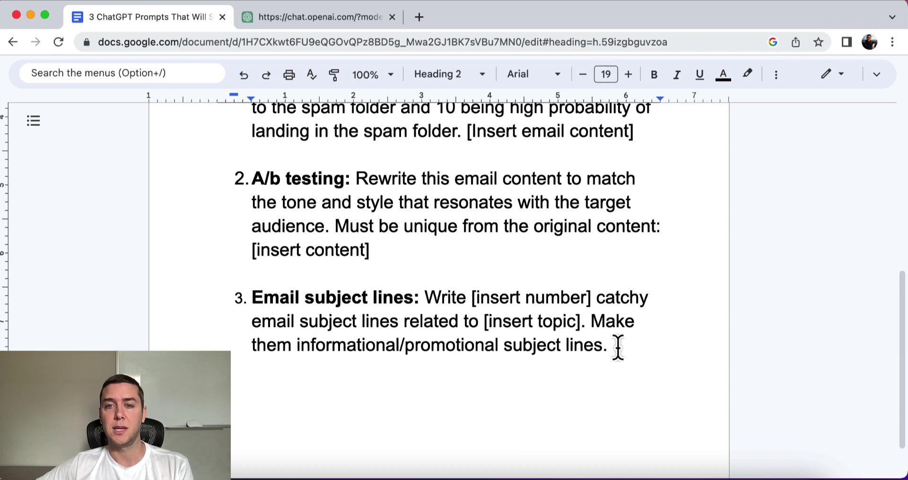
- Copy the full Email subject lines prompt and paste it into the ChatGPT message field
left_click_drag(615, 347, 425, 297)
key("super+c")
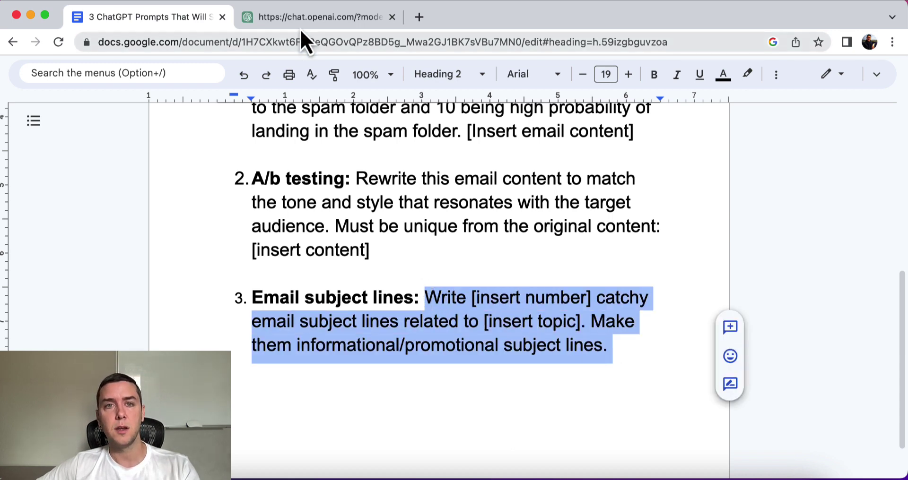
left_click(306, 17)
left_click(391, 428)
key("super+v")
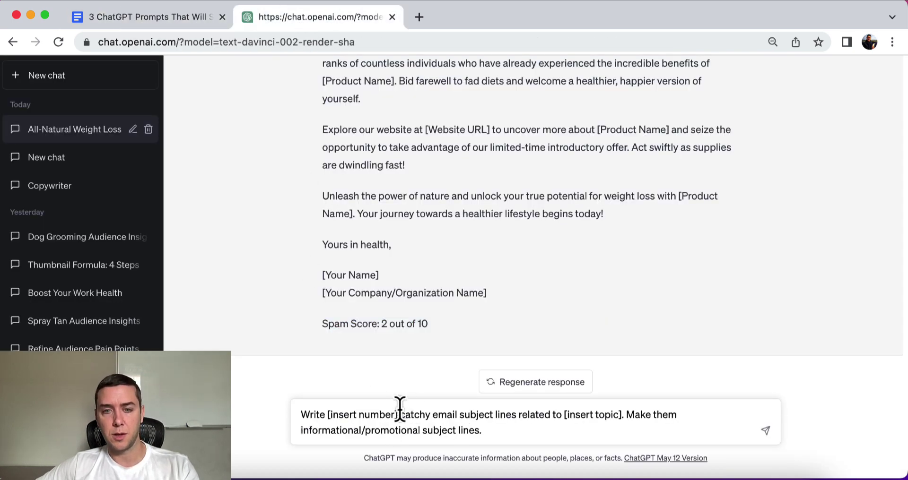
- Replace the prompt's [insert number] placeholder with 5 and its [insert topic] placeholder with "boosting your metabolism"
left_click_drag(400, 414, 326, 413)
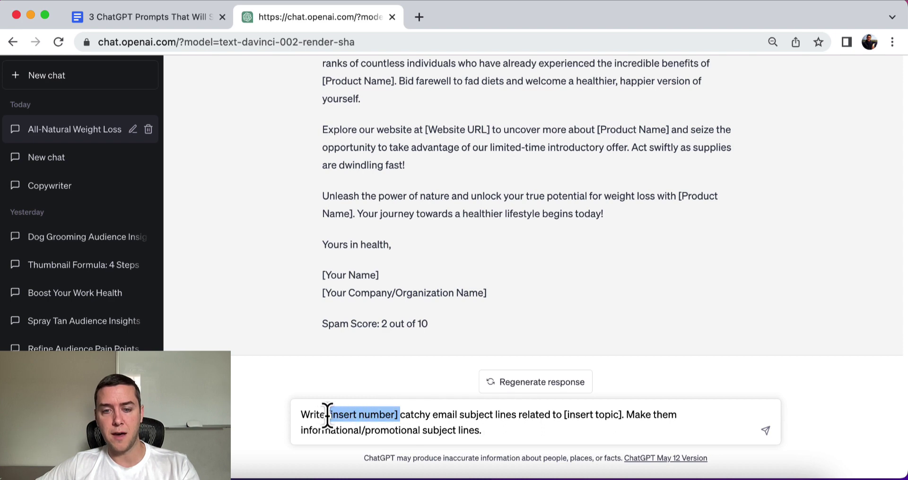
type("5")
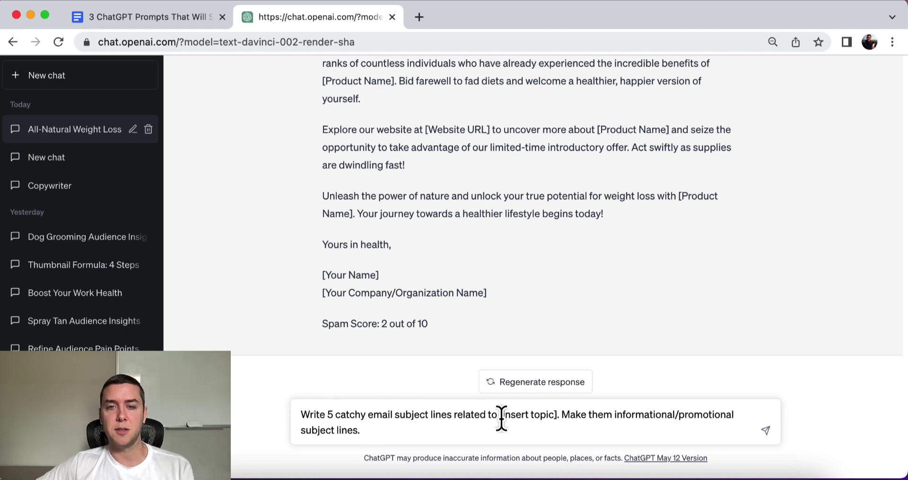
left_click_drag(556, 415, 497, 416)
key("BackSpace")
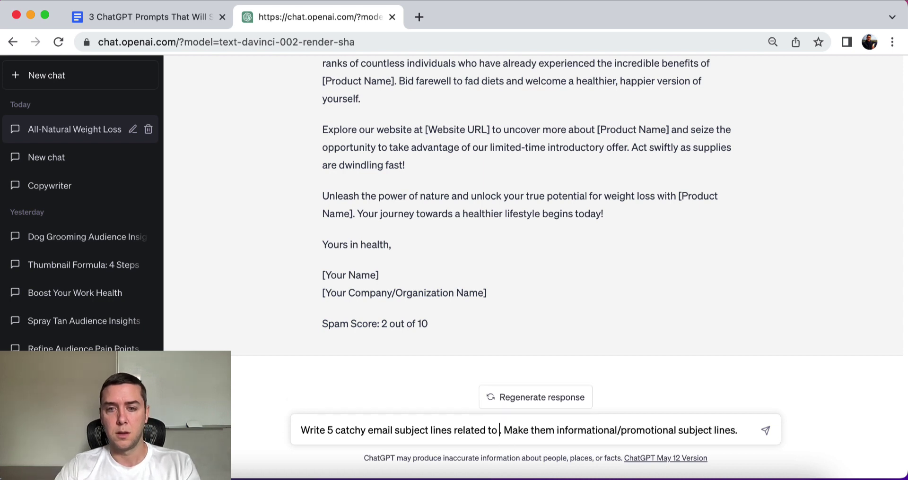
type("boost")
type("ing your metabo")
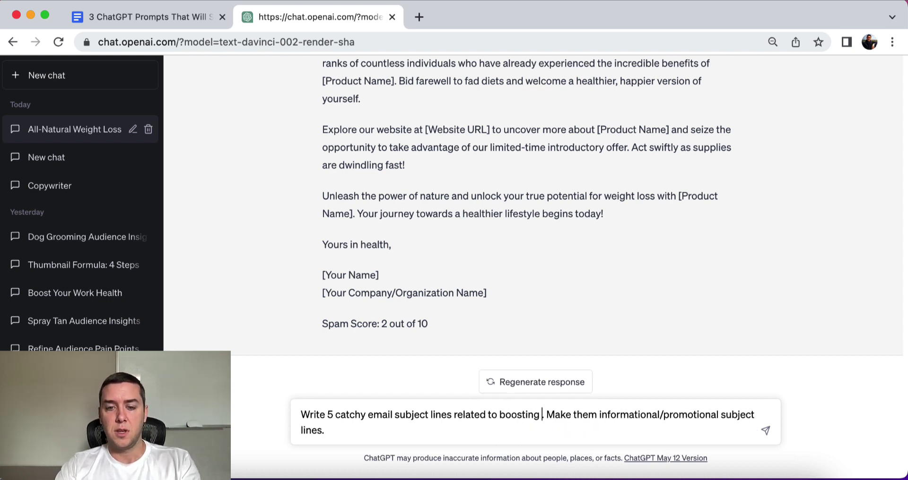
type("lism")
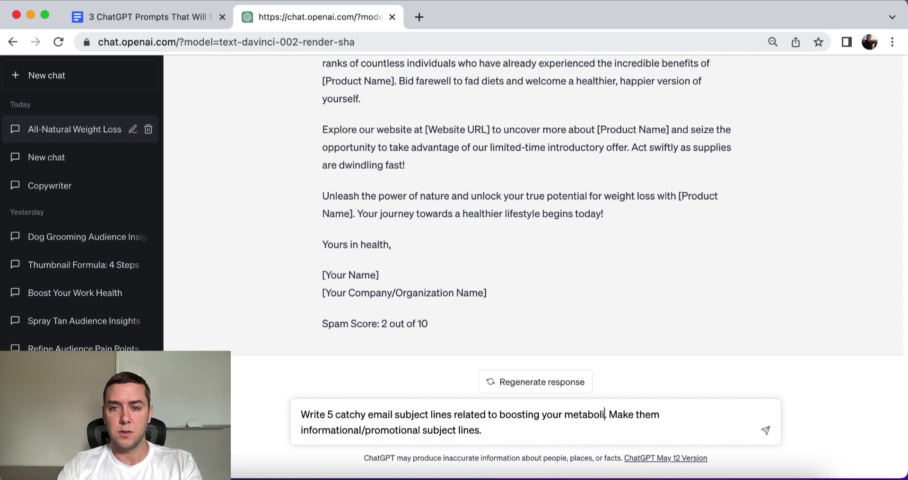
key("BackSpace")
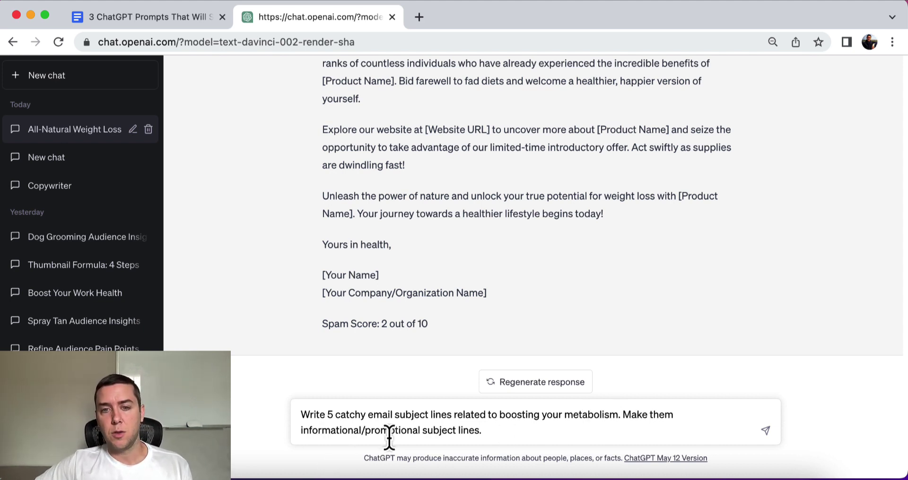
- Remove "/promotional" from the prompt so it asks for informational subject lines only, and send it
left_click_drag(421, 430, 361, 430)
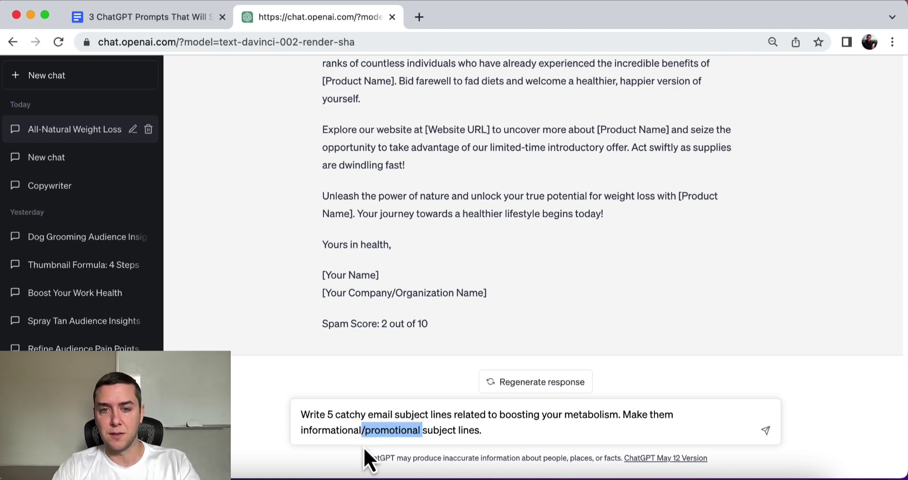
key("BackSpace")
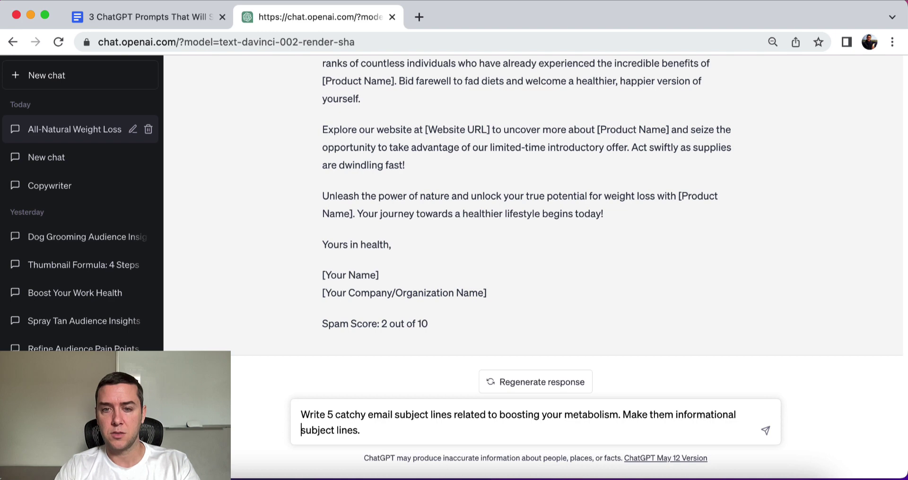
key("Return")
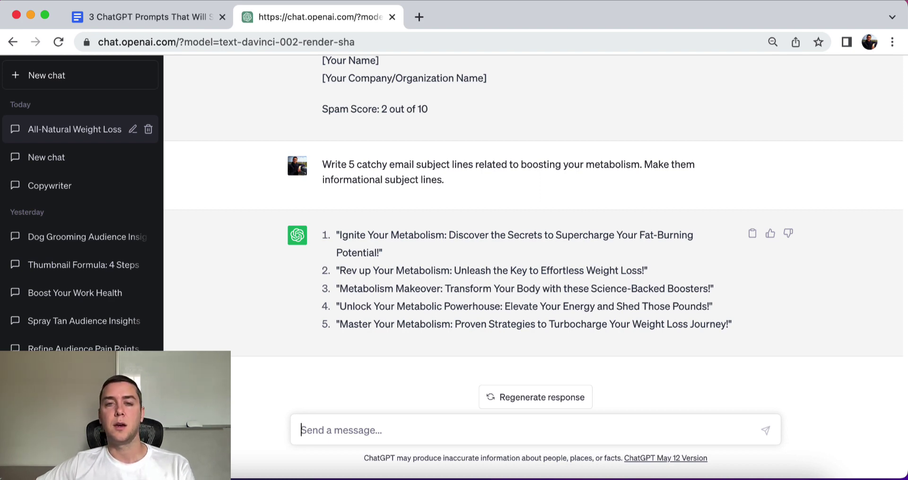
- Read the first two metabolism subject lines in ChatGPT's response
double_click(353, 235)
triple_click(354, 235)
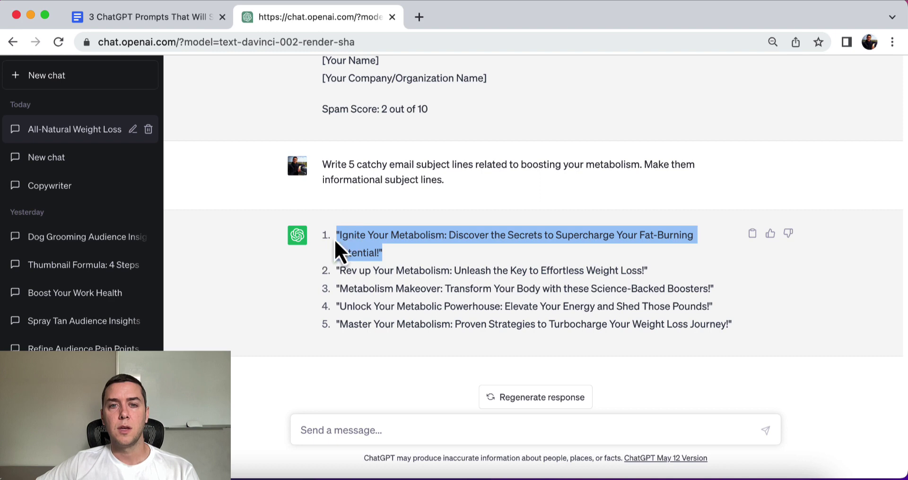
left_click_drag(456, 234, 472, 259)
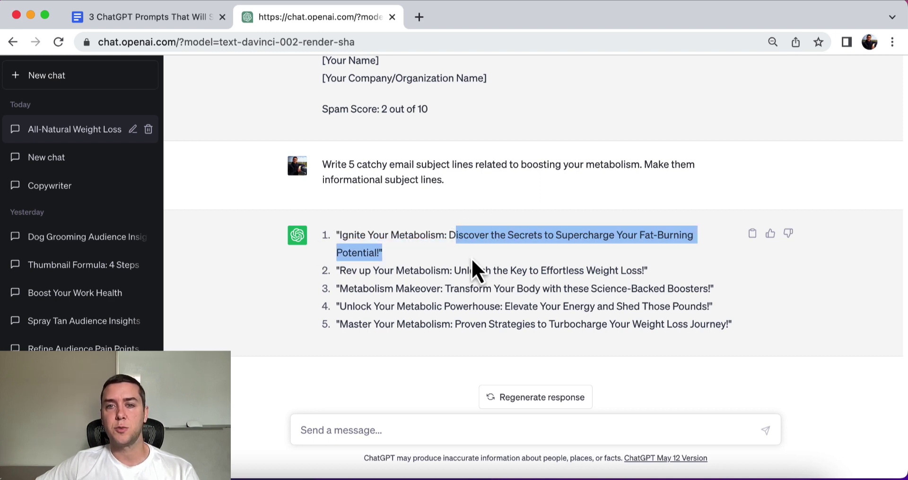
left_click(367, 272)
triple_click(367, 272)
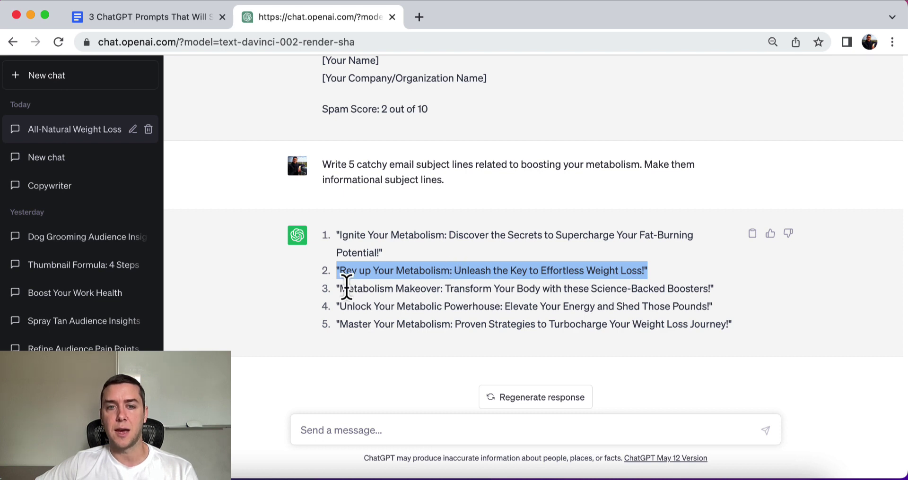
- Read the third to fifth informational subject lines, and examine the phrases before and after the colon in the fifth, fourth and first ones
left_click_drag(339, 288, 714, 295)
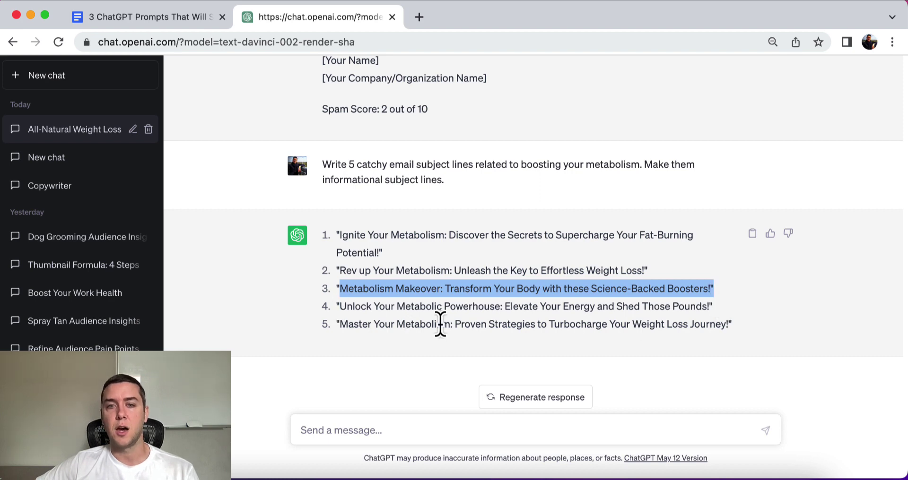
left_click_drag(444, 306, 466, 315)
left_click_drag(587, 322, 730, 307)
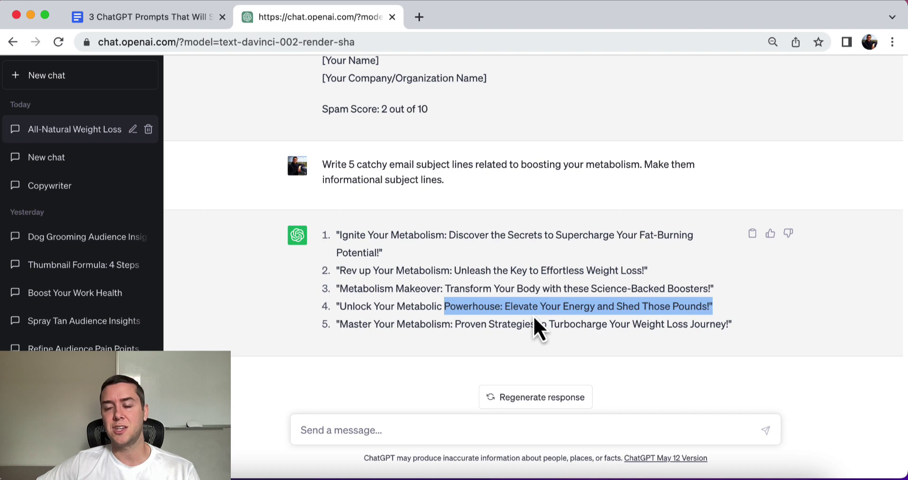
left_click_drag(339, 327, 730, 326)
left_click_drag(452, 326, 340, 326)
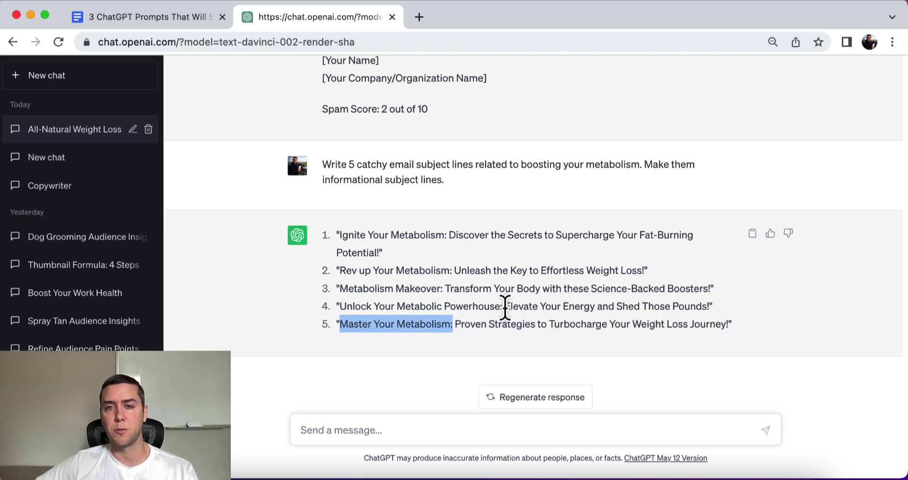
left_click_drag(504, 307, 338, 308)
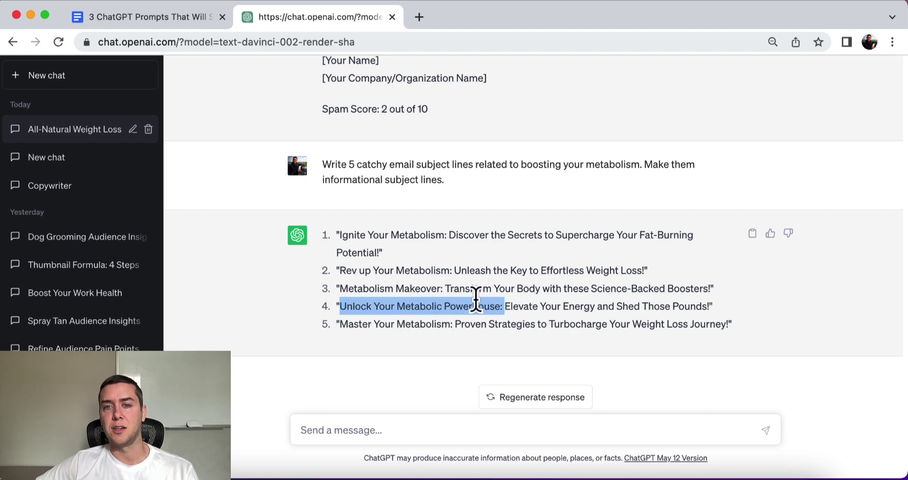
double_click(508, 307)
left_click_drag(508, 308, 709, 312)
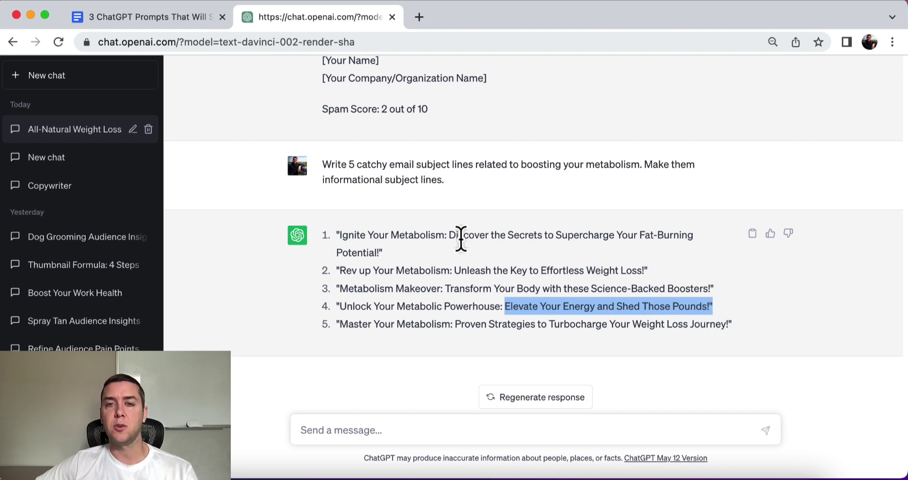
left_click_drag(450, 235, 372, 256)
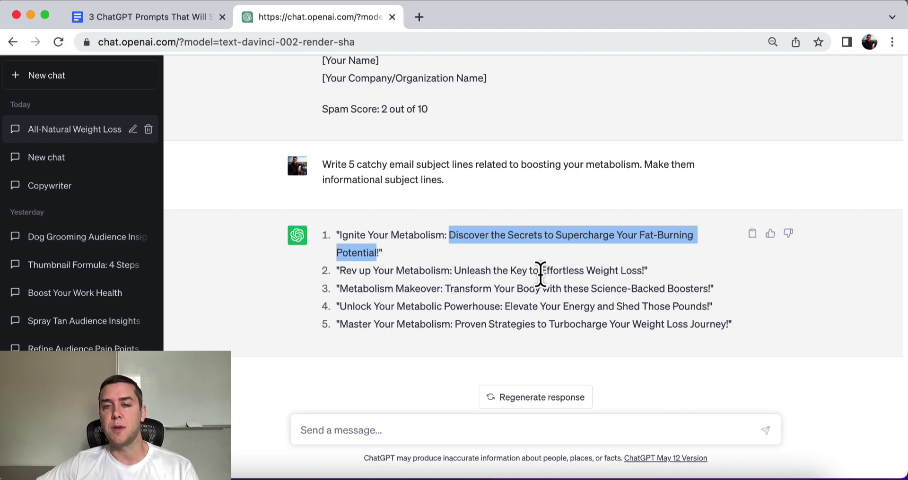
- Copy the sent prompt asking for 5 catchy metabolism subject lines and paste it into the ChatGPT message field
left_click(374, 173)
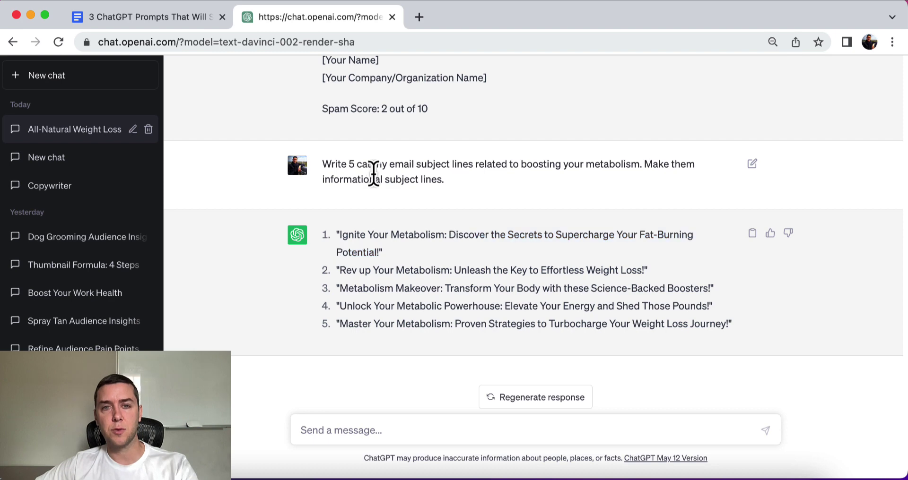
triple_click(374, 172)
key("ctrl+c")
left_click(373, 428)
key("ctrl+v")
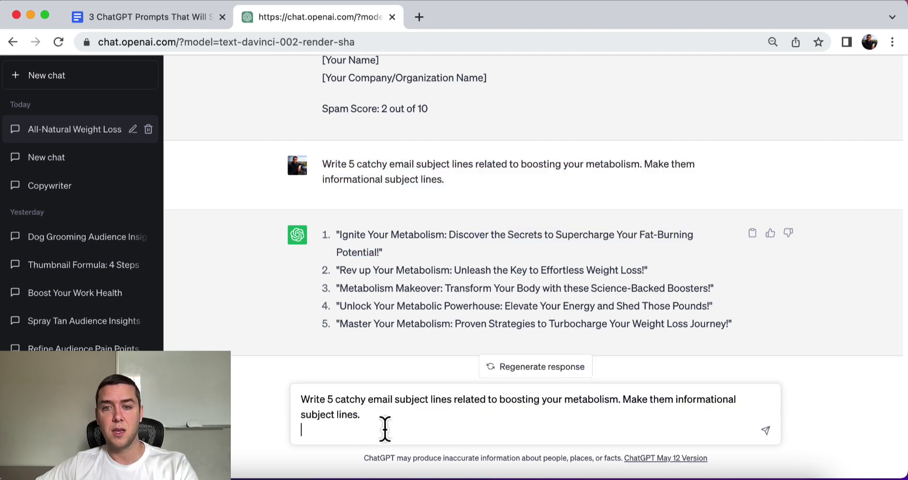
- Replace "informational" with "promotional" in the pasted prompt and send it
double_click(717, 402)
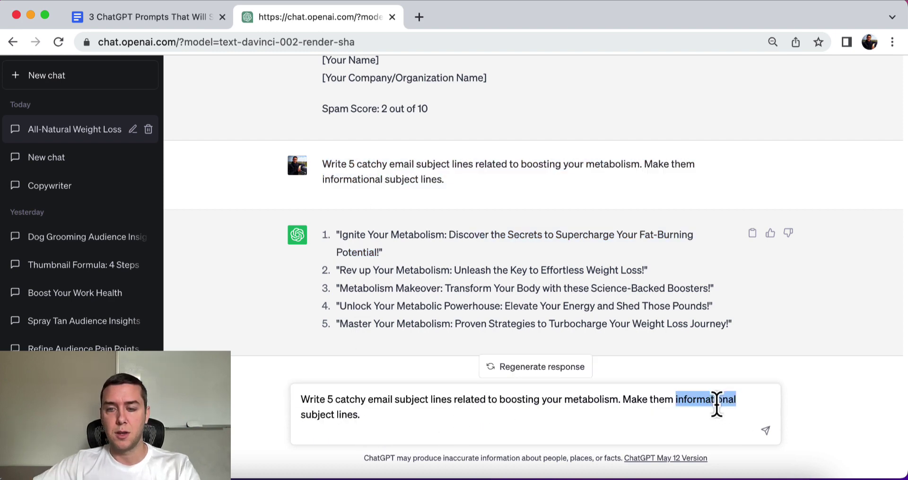
type("promp")
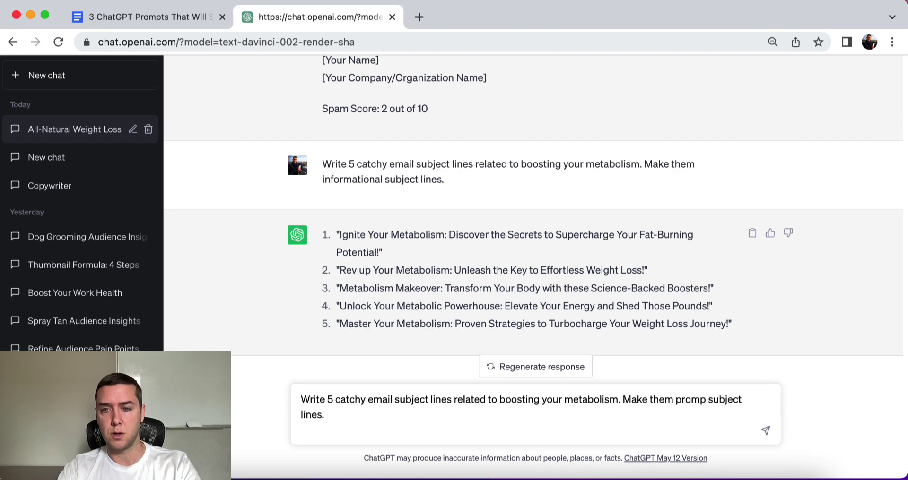
key("BackSpace")
type("otional")
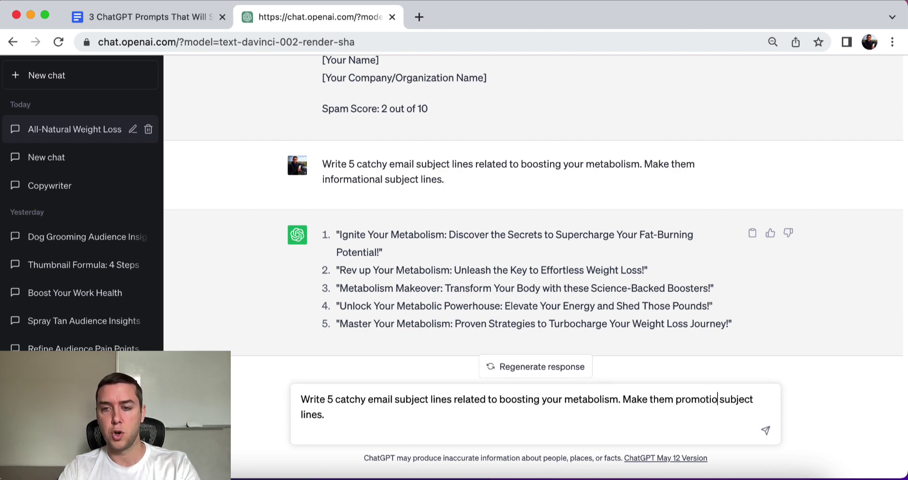
key("Return")
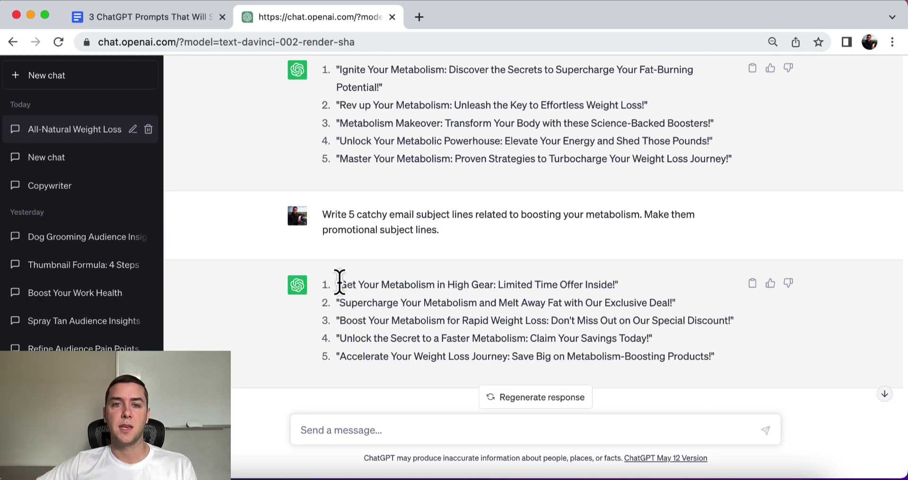
- Read through the five promotional metabolism subject lines in ChatGPT's response, and look at the first one again
left_click_drag(339, 252, 605, 259)
triple_click(413, 270)
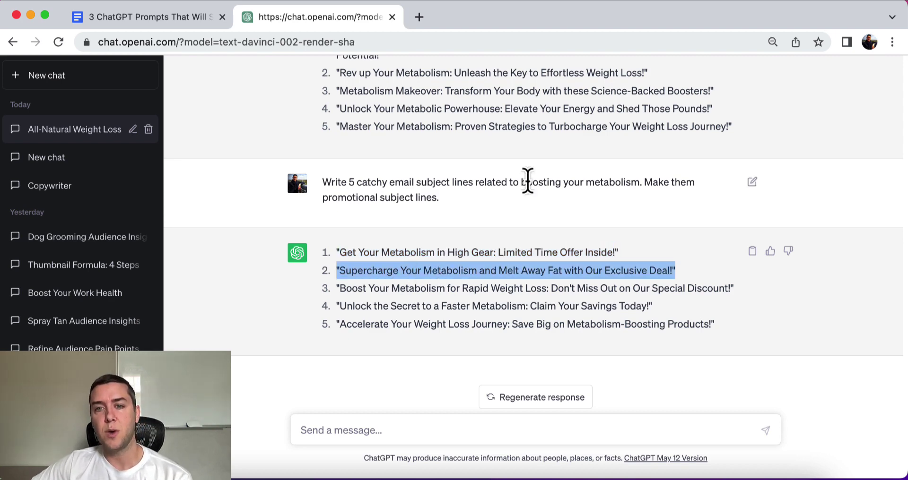
triple_click(382, 288)
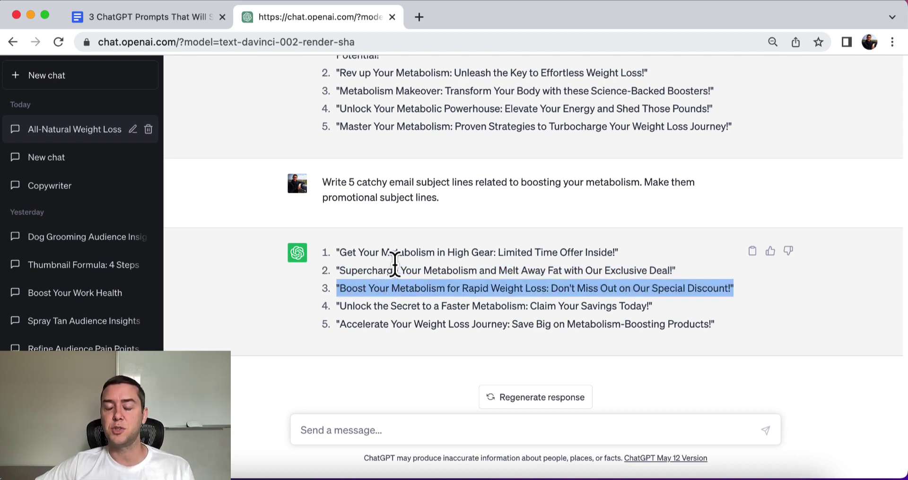
triple_click(357, 306)
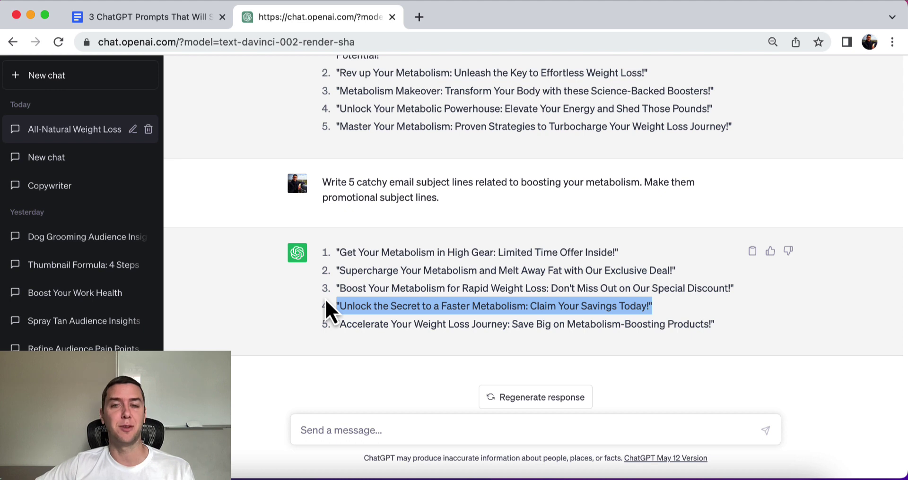
triple_click(354, 322)
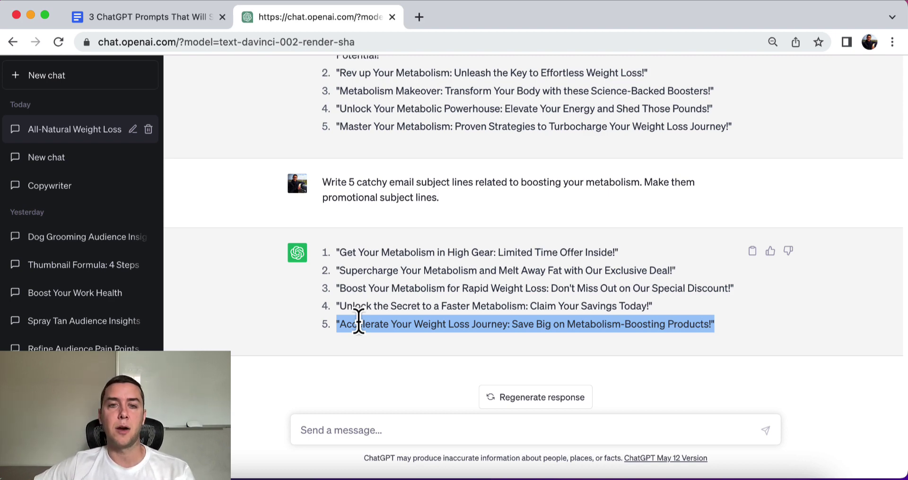
scroll(350, 236, "up", 1)
left_click(358, 258)
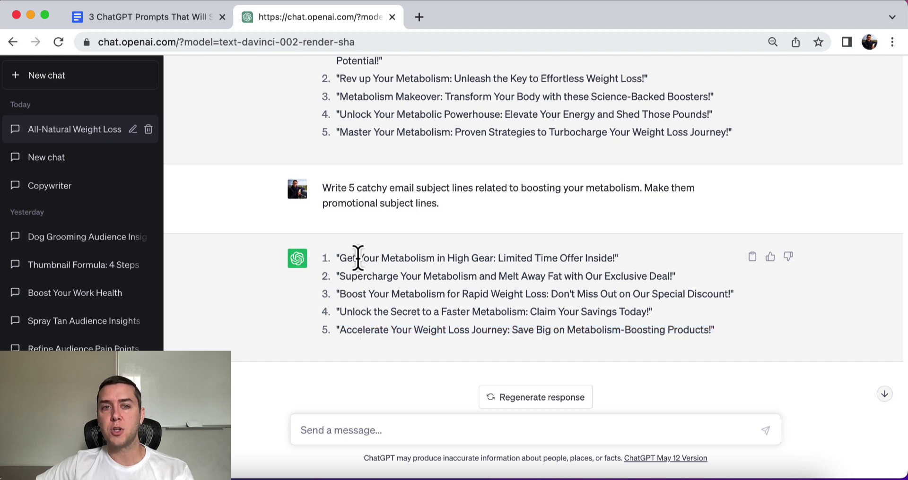
triple_click(358, 258)
scroll(367, 251, "up", 1)
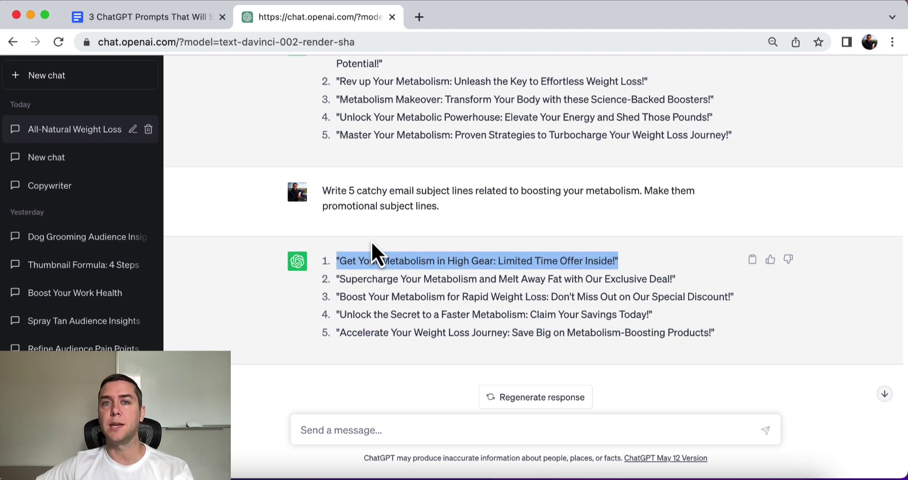